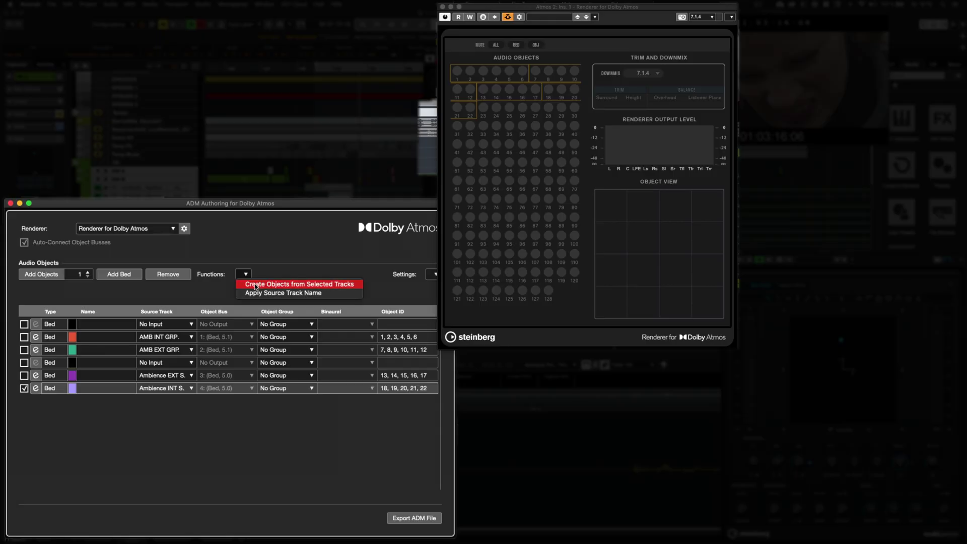
Create Atmos objects from the selected DIA tracks, export the ADM file, and hide ADM Authoring.
left_click(255, 286)
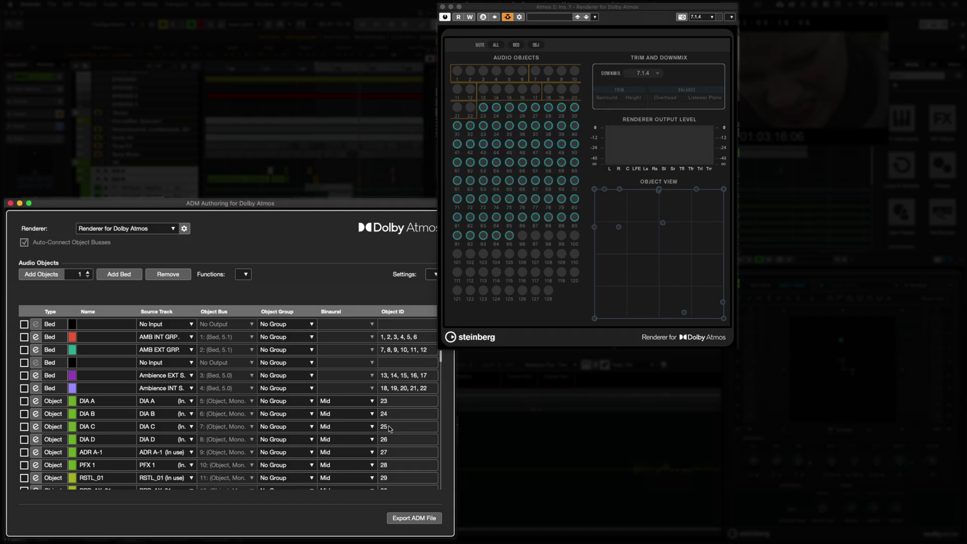
scroll(226, 403, "down", 5)
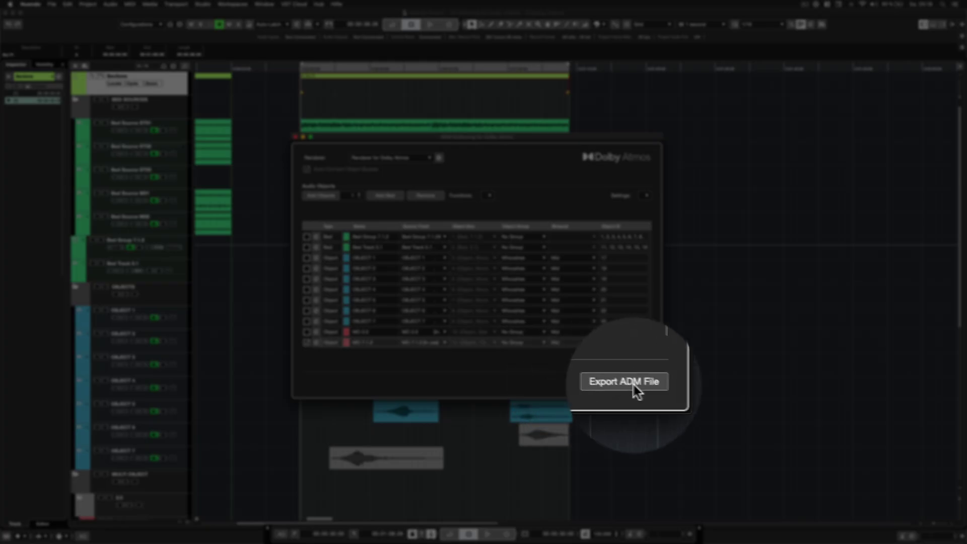
left_click(636, 383)
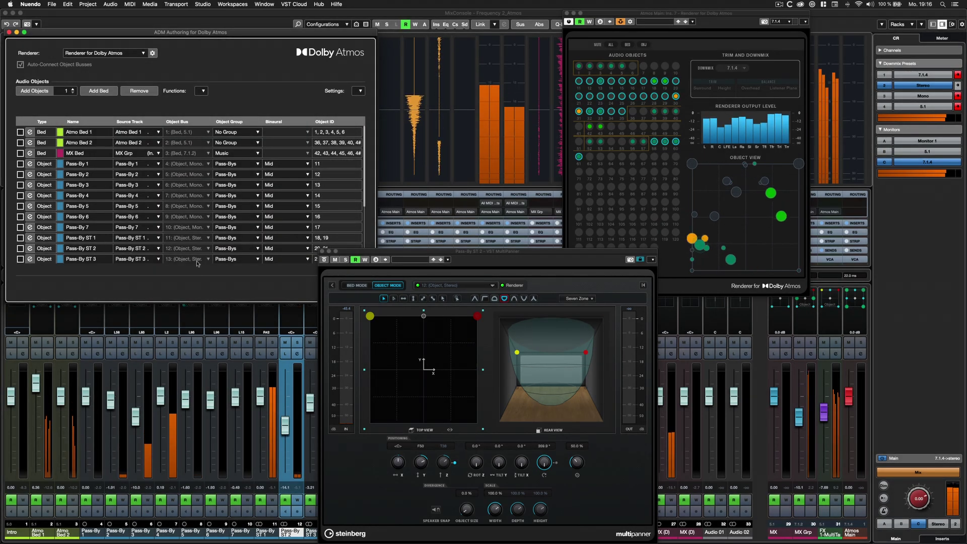
scroll(200, 251, "down", 3)
scroll(200, 251, "up", 3)
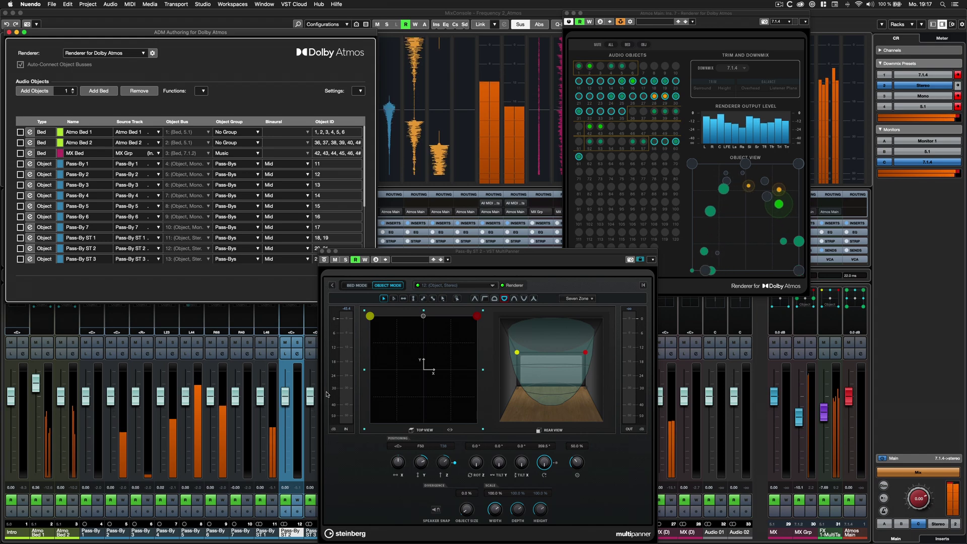
key("super+w")
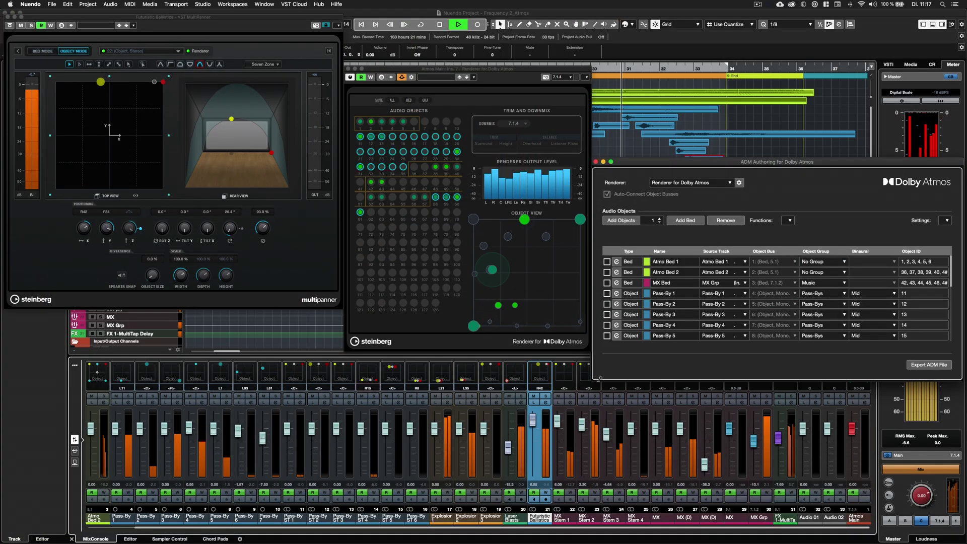
scroll(640, 317, "down", 5)
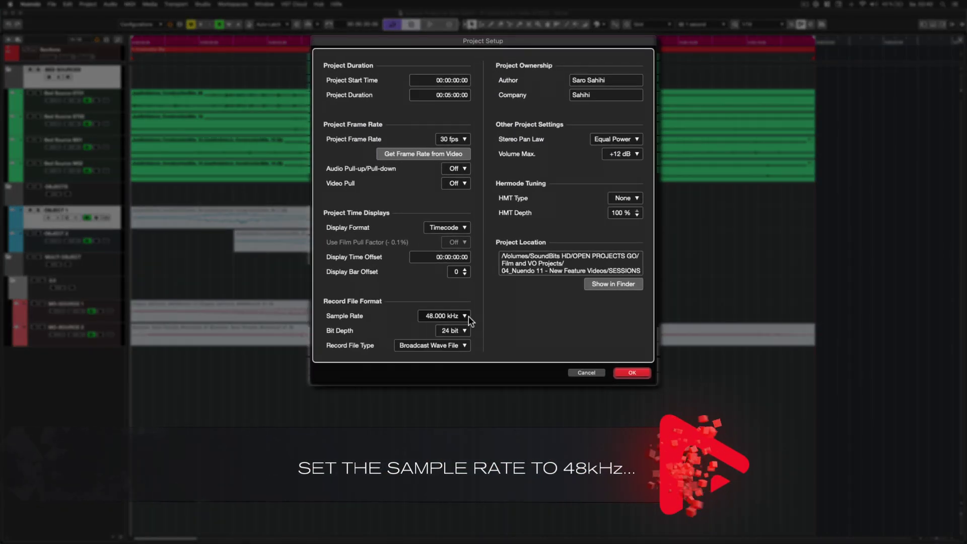
Set the project sample rate to 48.000 kHz in Project Setup.
left_click(466, 317)
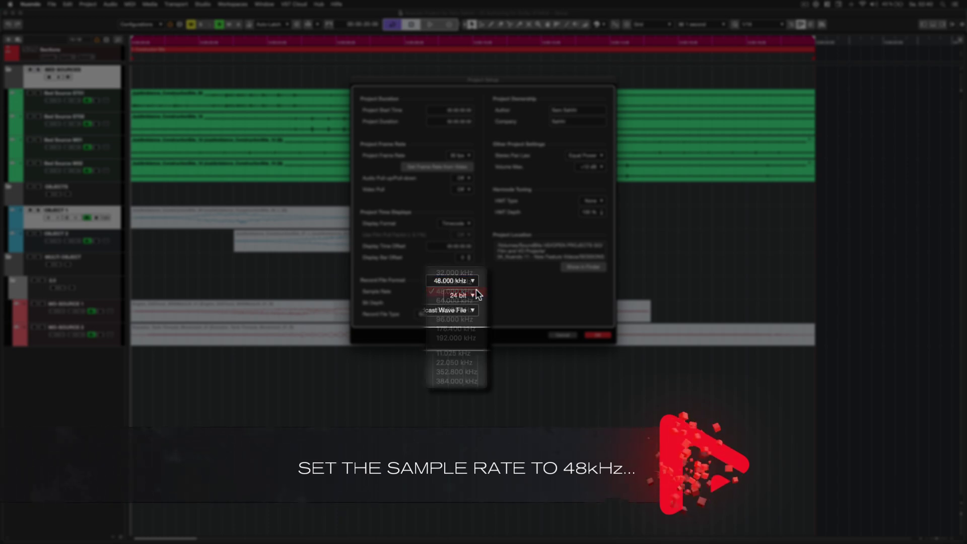
left_click(477, 292)
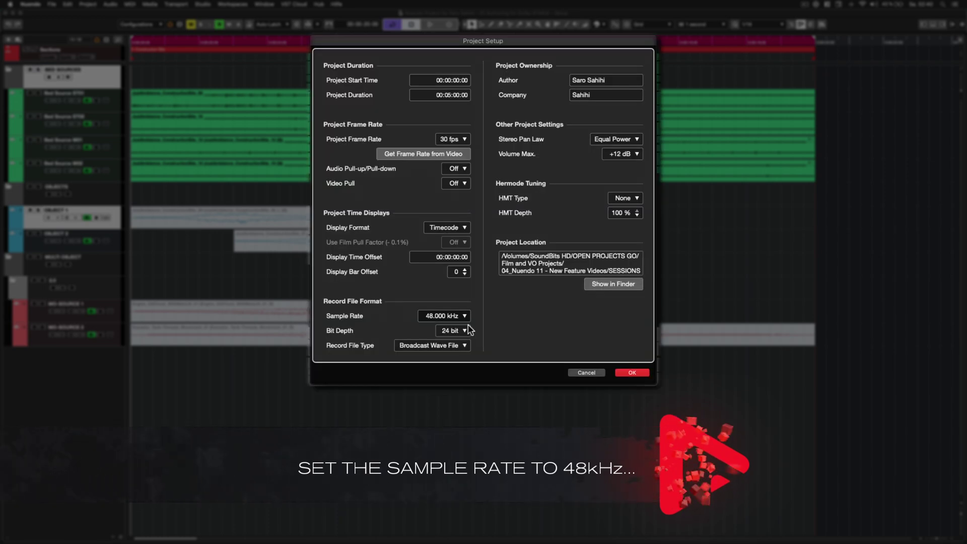
left_click(618, 373)
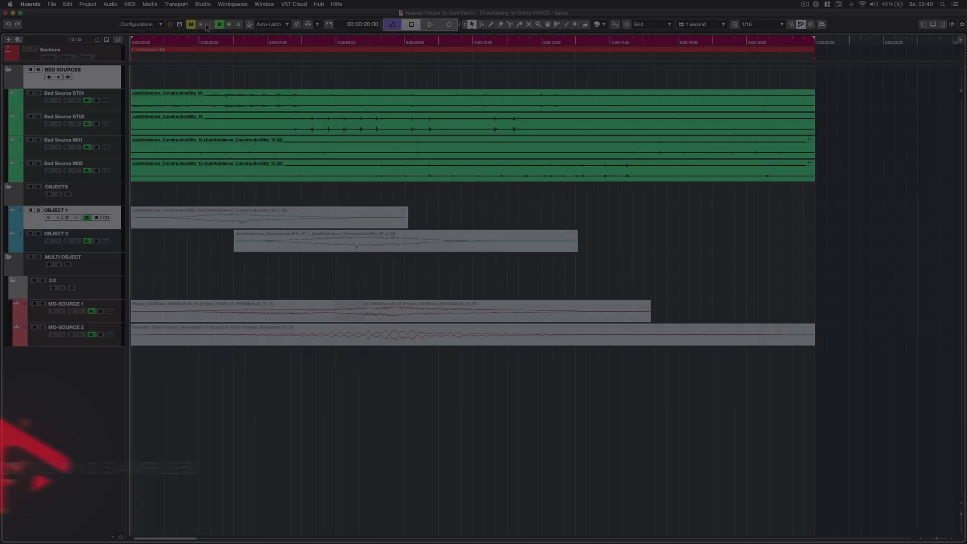
Set the audio interface buffer size to 512 samples via Studio Setup's Control Panel.
left_click(203, 5)
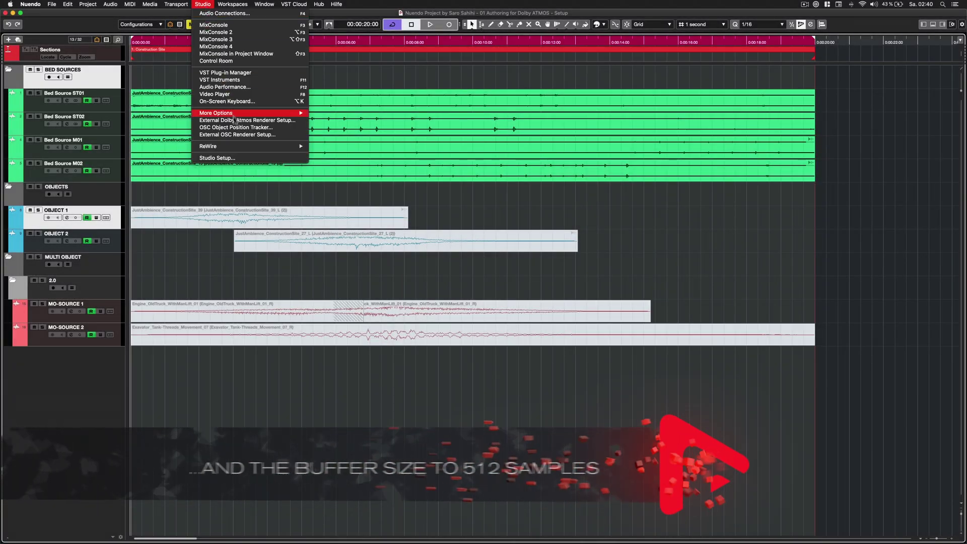
left_click(297, 157)
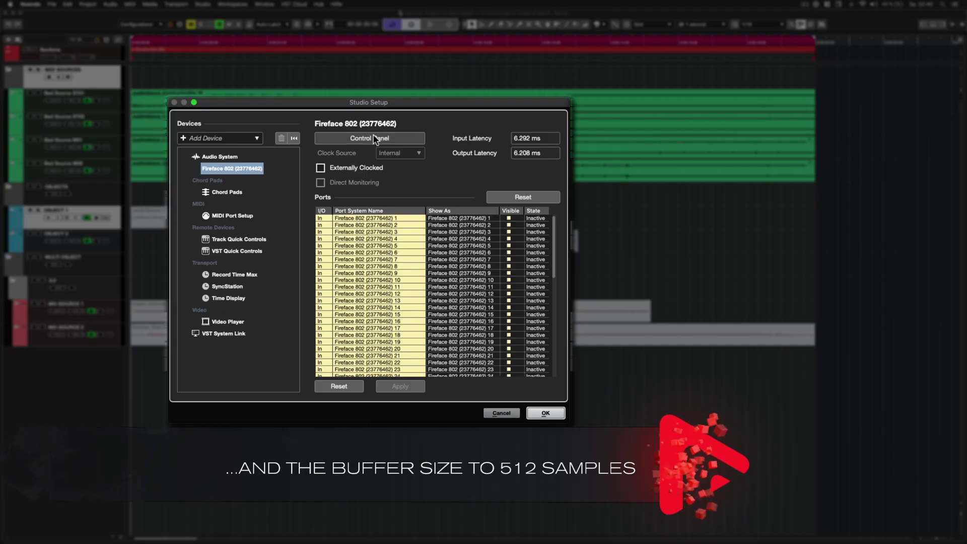
left_click(375, 139)
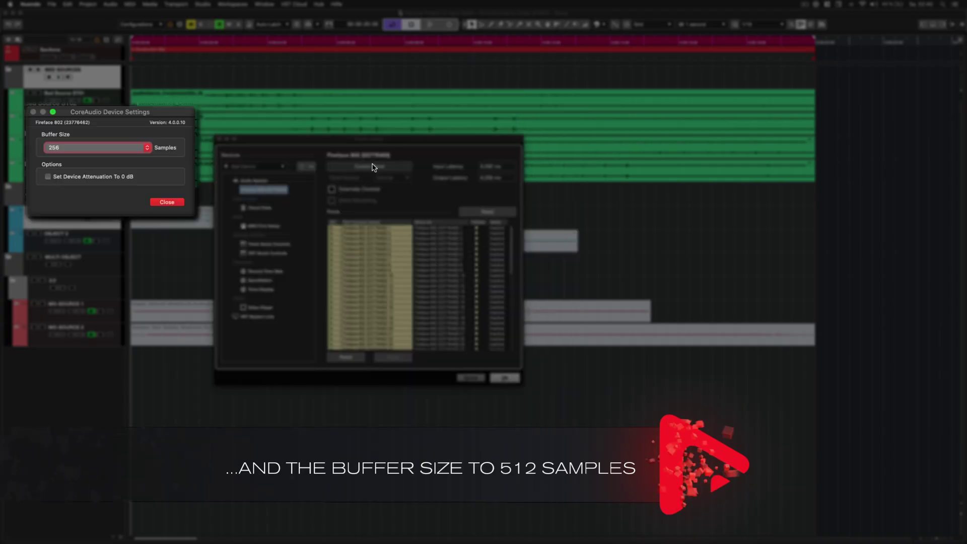
left_click(135, 146)
left_click(132, 162)
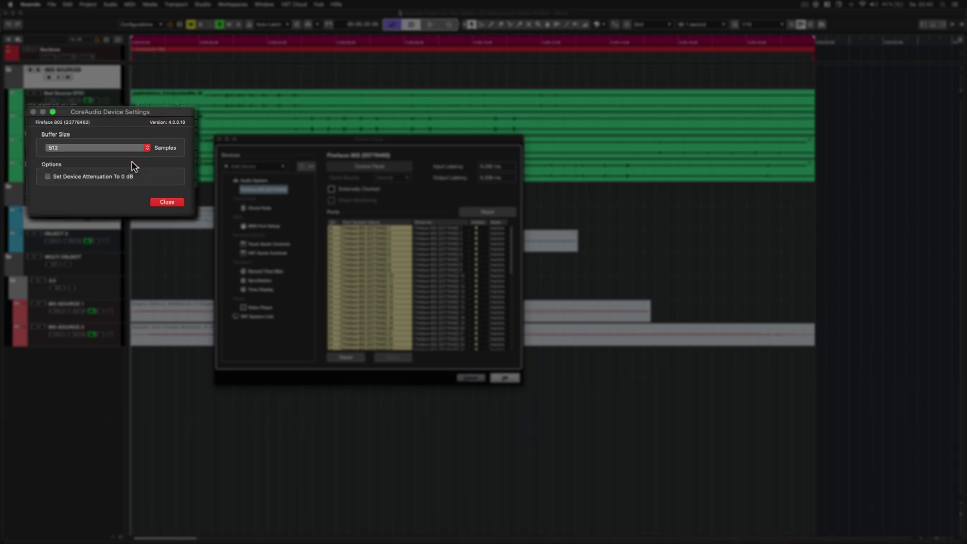
left_click(156, 201)
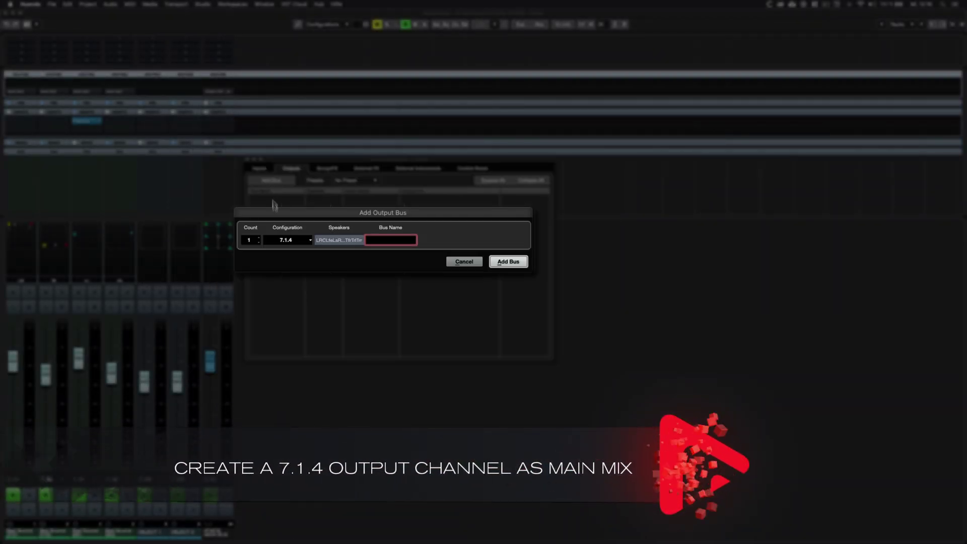
Add a 7.1.4 Main Out output bus and set it as the project's main mix.
left_click(290, 240)
left_click(284, 240)
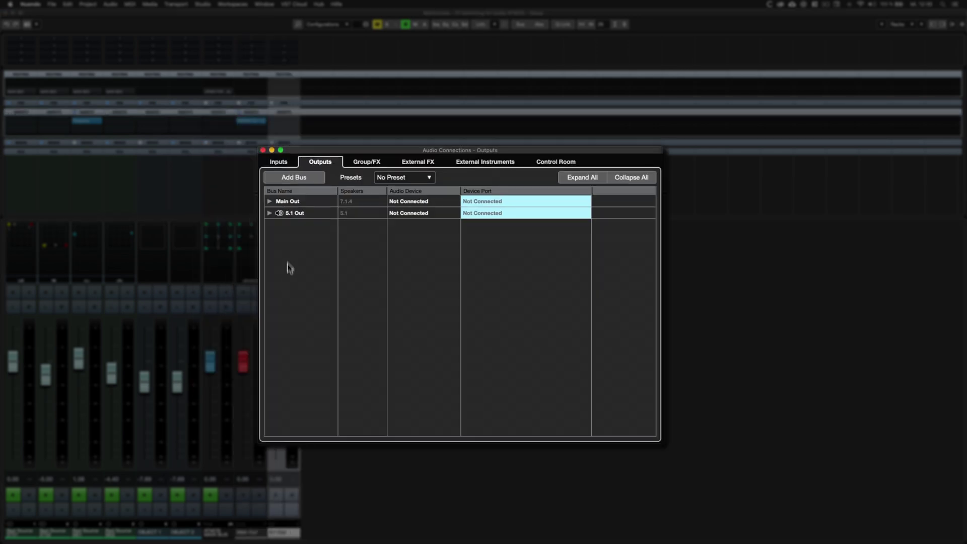
right_click(296, 203)
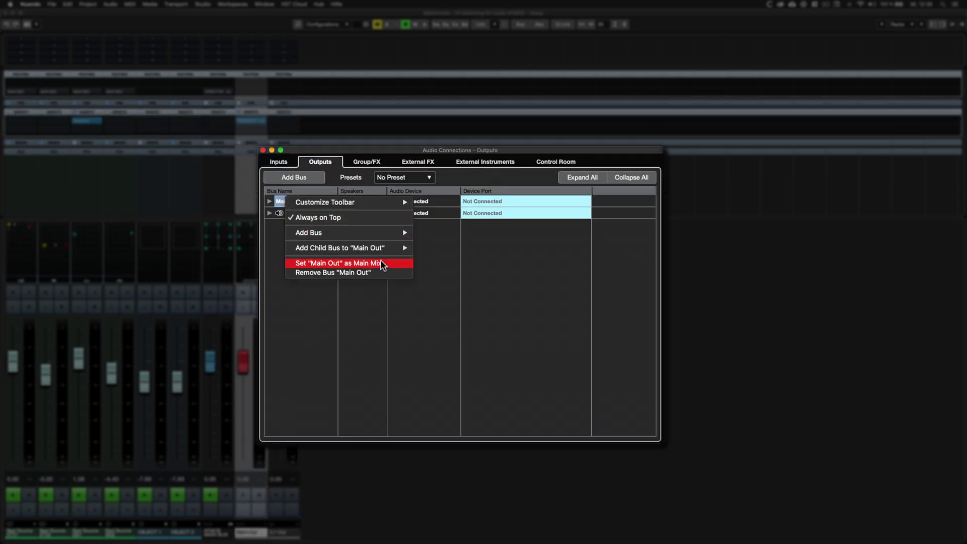
left_click(381, 263)
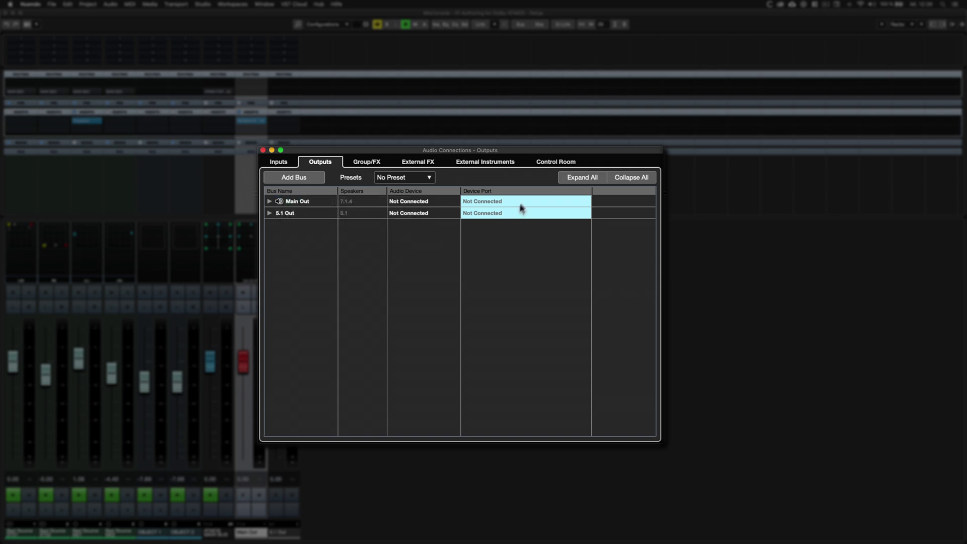
left_click(543, 163)
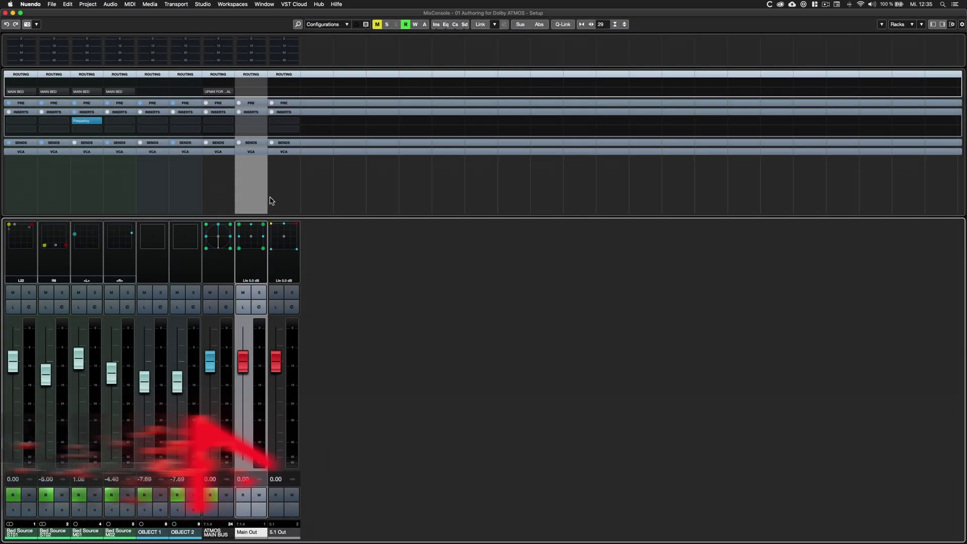
Insert Renderer for Dolby Atmos in Main Out's first insert slot.
left_click(251, 120)
type("re")
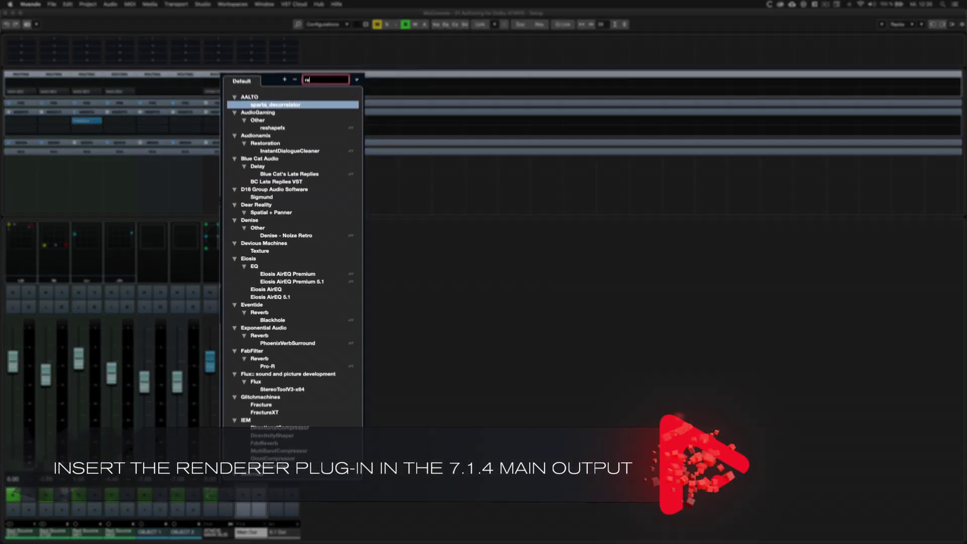
type("nder")
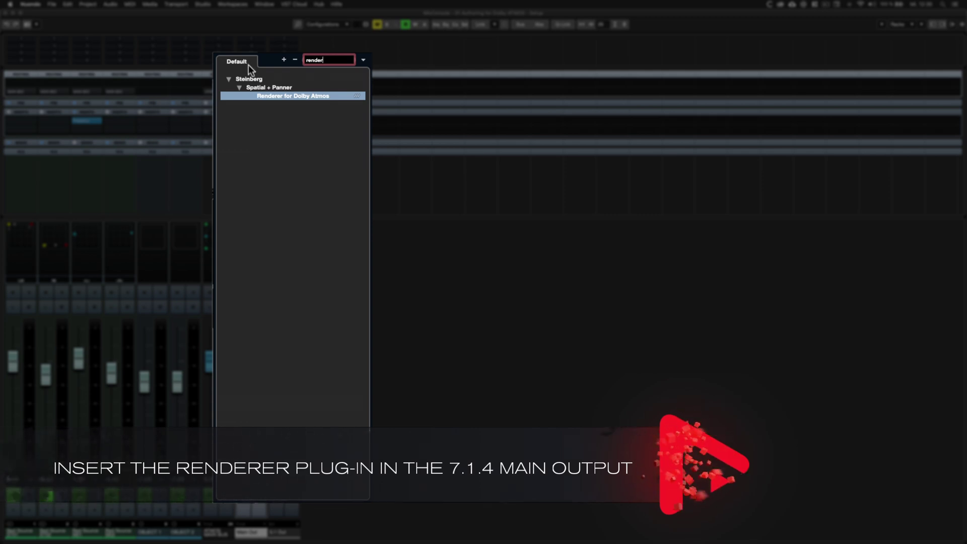
left_click(336, 94)
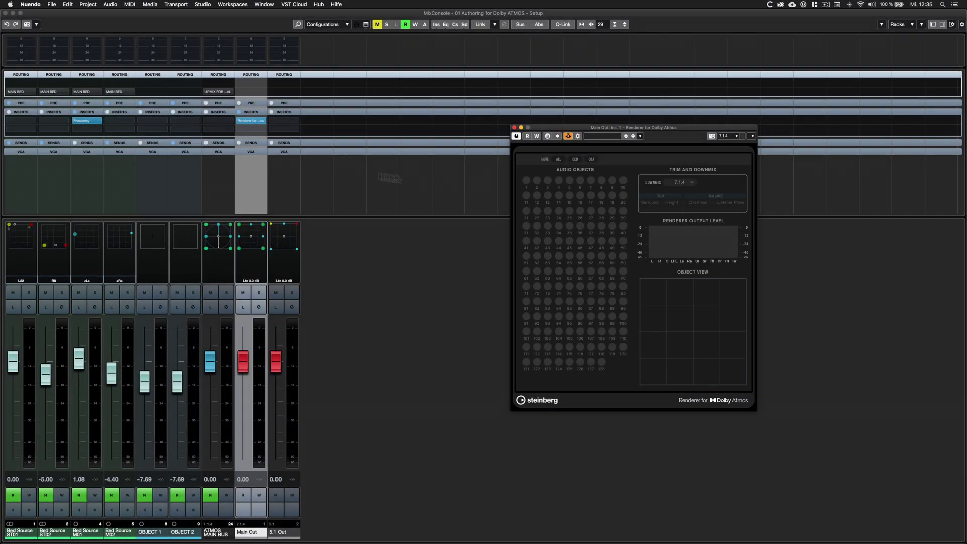
left_click(88, 4)
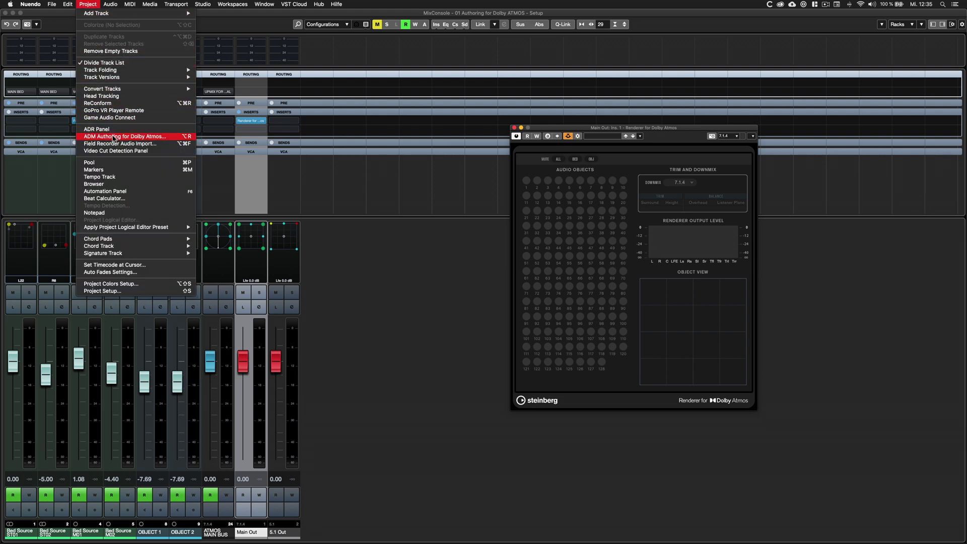
Open ADM Authoring for Dolby Atmos and set its renderer to Renderer for Dolby Atmos.
left_click(113, 136)
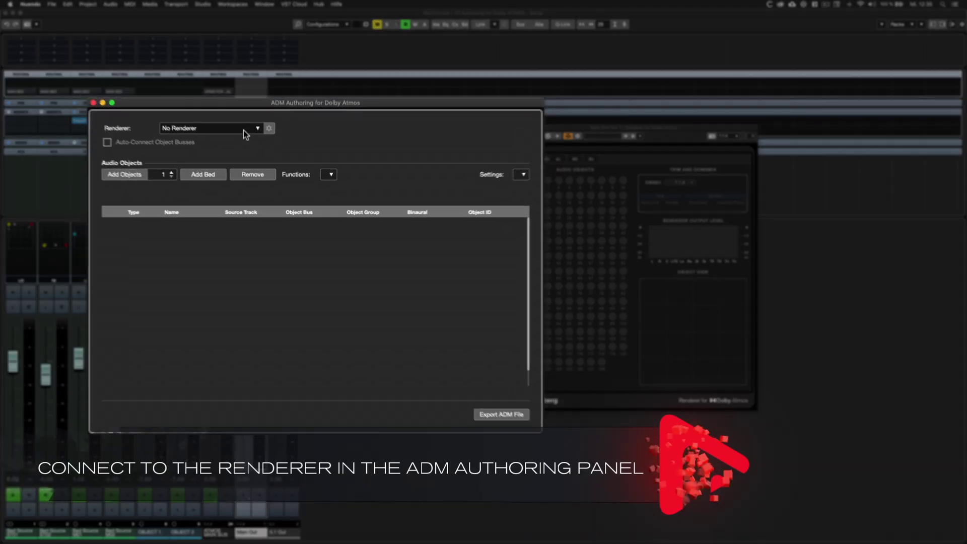
left_click(257, 154)
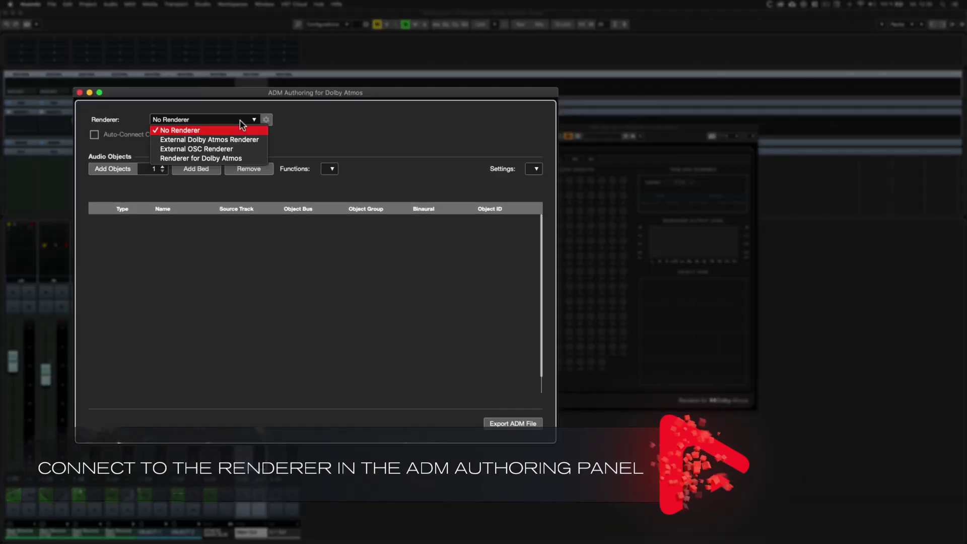
left_click(241, 155)
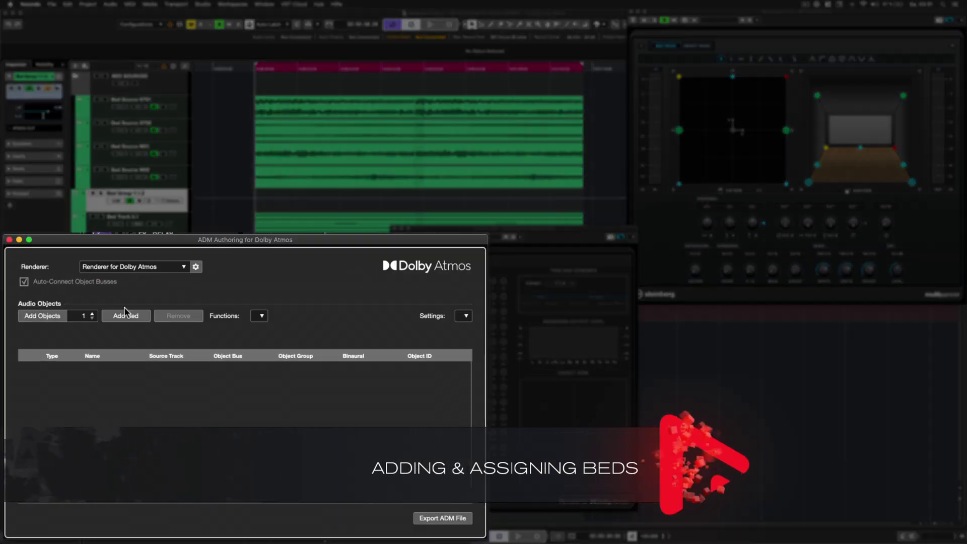
Add a bed fed by Bed Group 7.1.2 and name it after its source track.
left_click(130, 320)
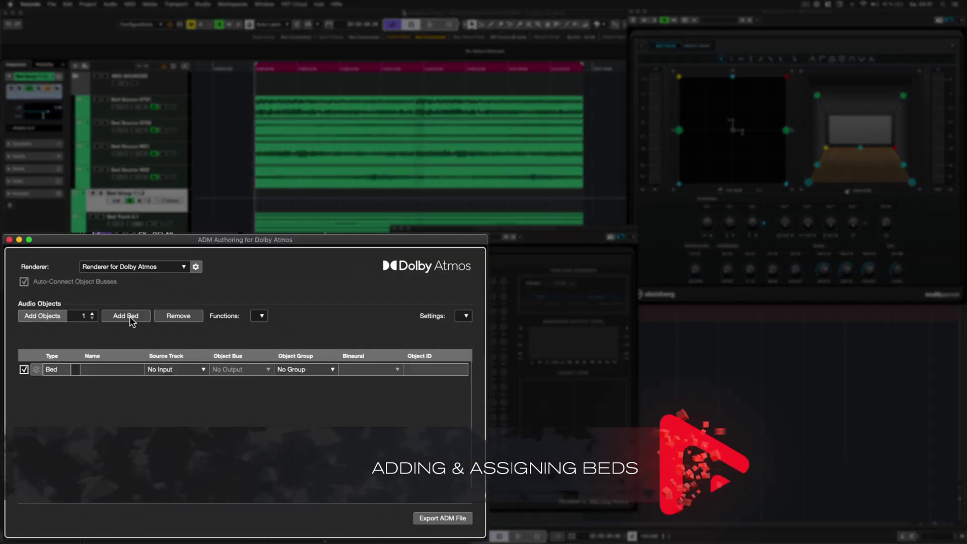
left_click(180, 371)
left_click(188, 468)
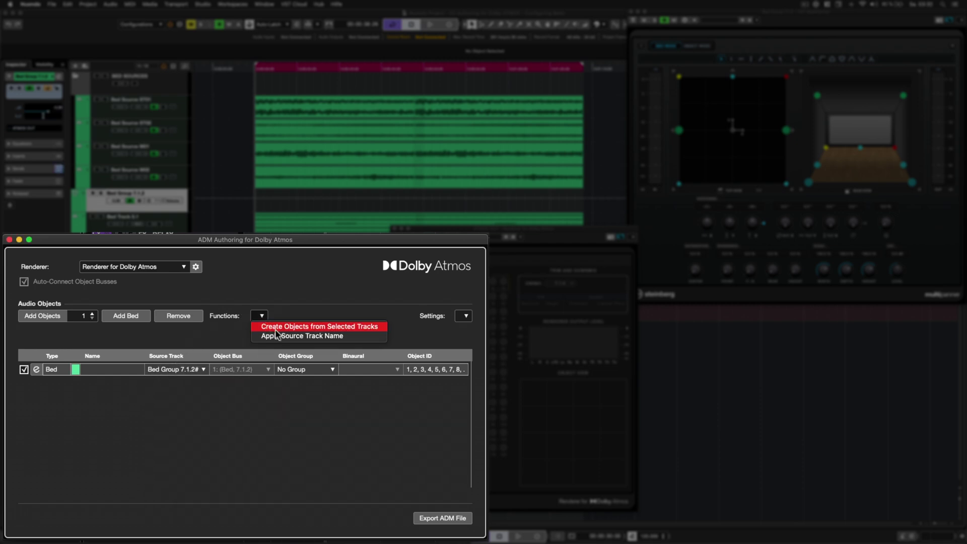
left_click(293, 335)
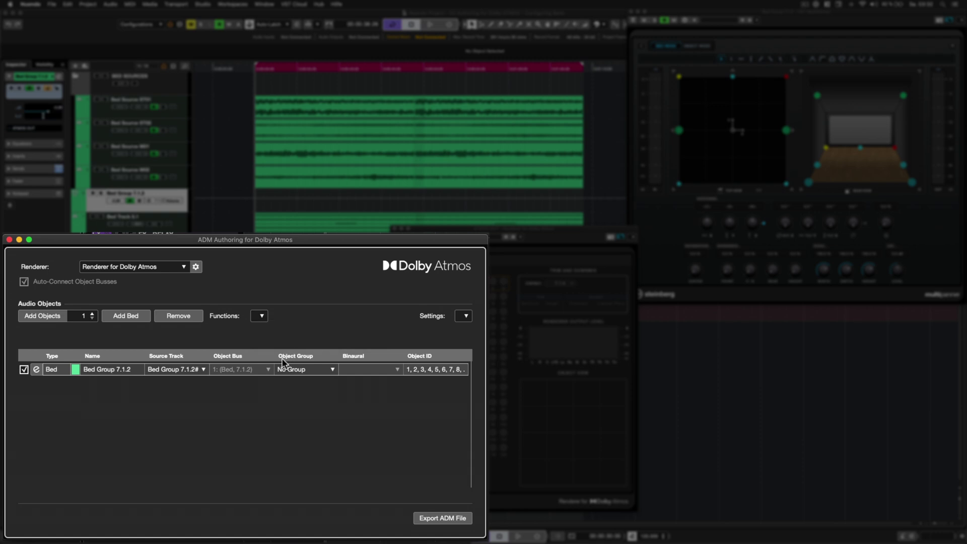
Add a second bed fed by Bed Track 5.1 and start playback.
left_click(125, 317)
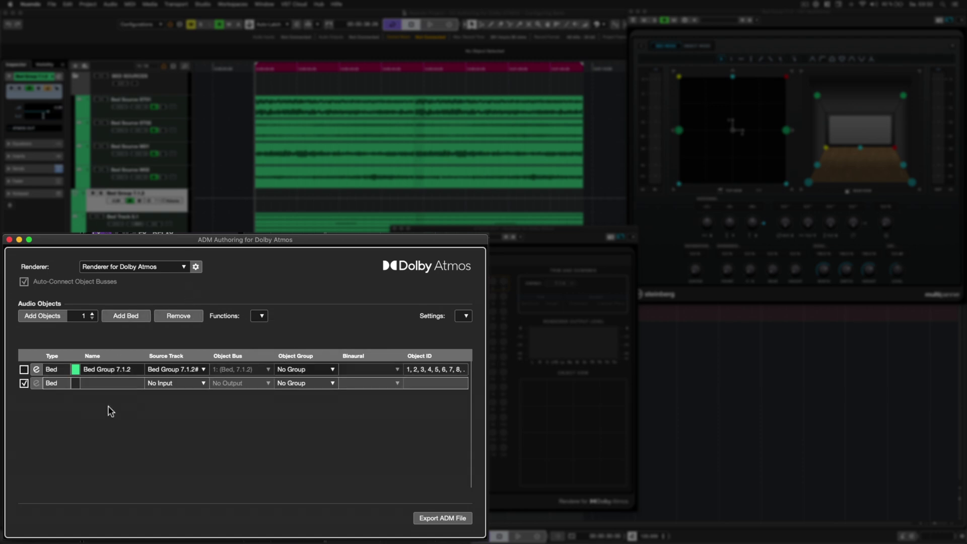
left_click(196, 383)
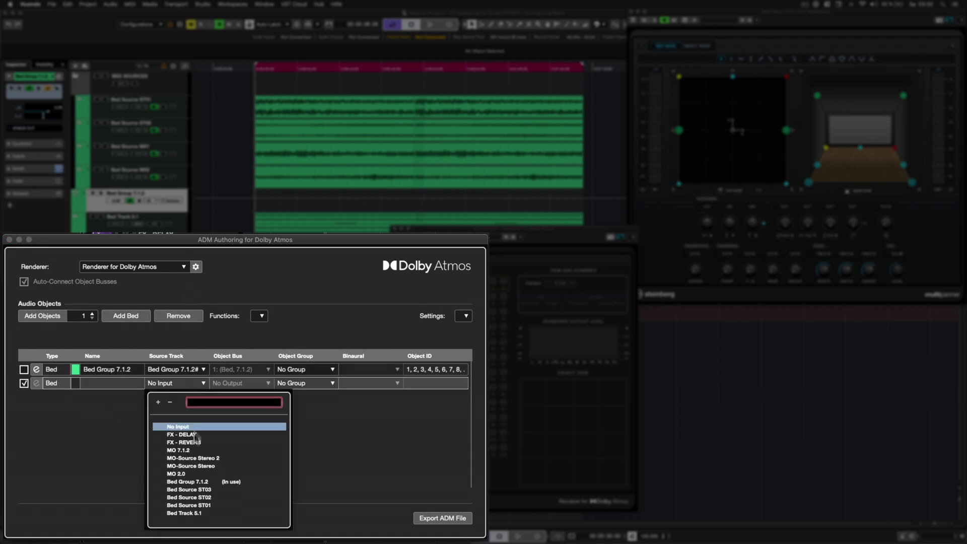
left_click(195, 519)
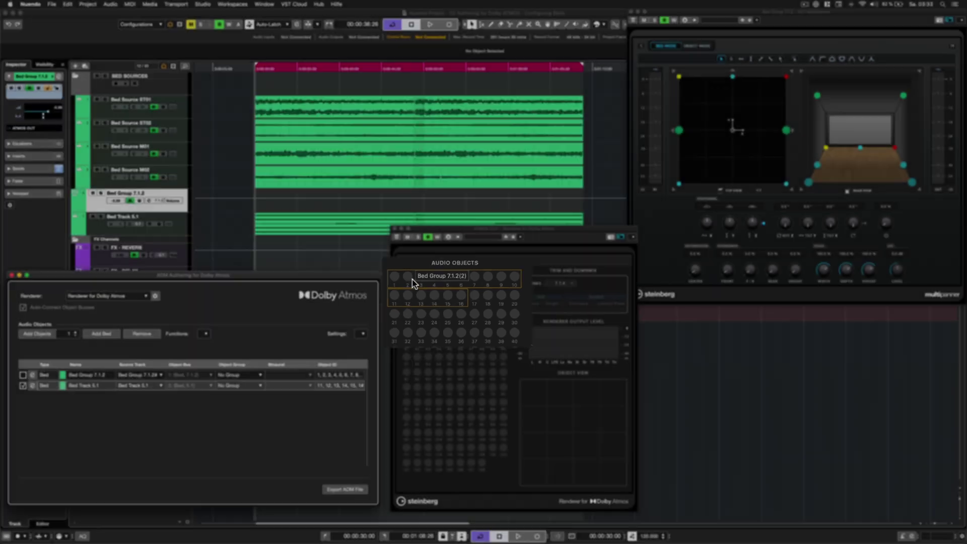
key("space")
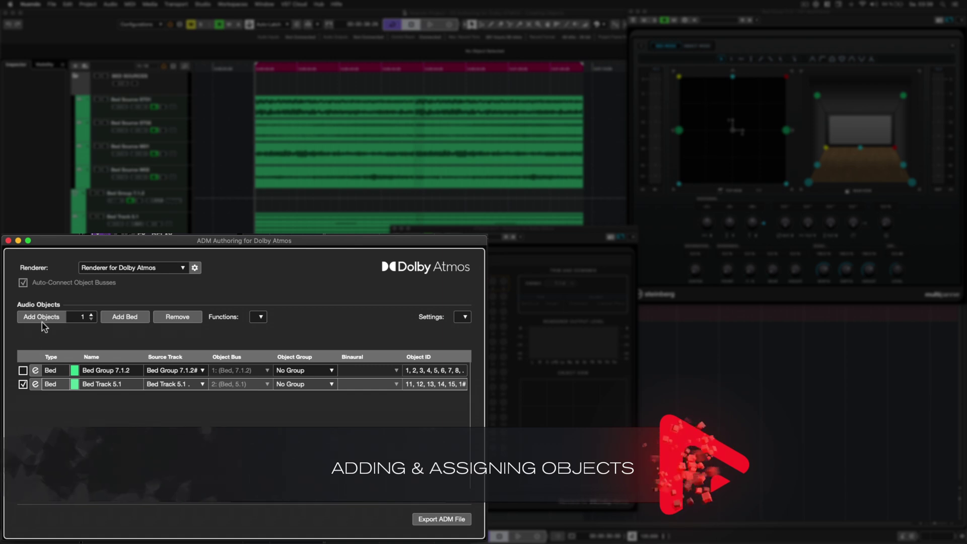
Add two objects fed by OBJECT 1 and OBJECT 2, named after their source tracks.
left_click(91, 314)
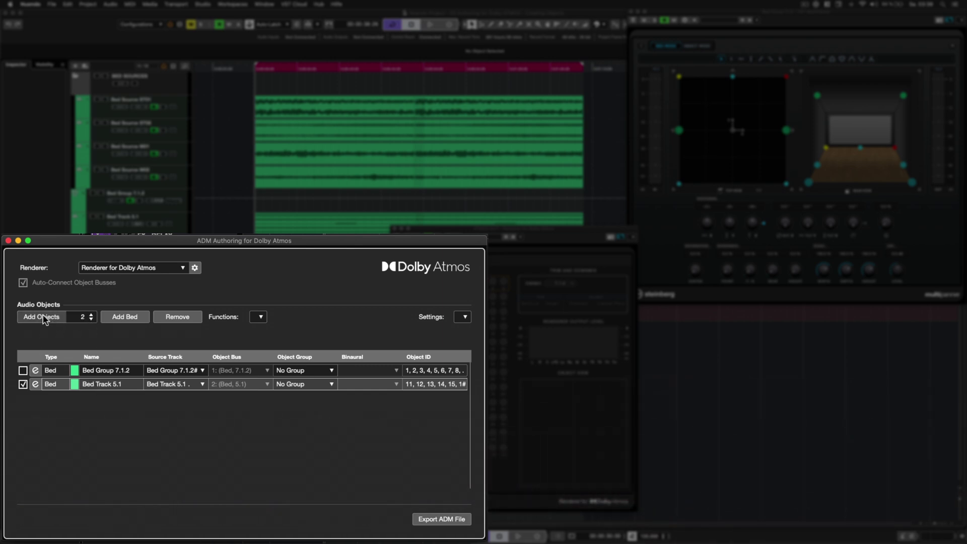
left_click(45, 317)
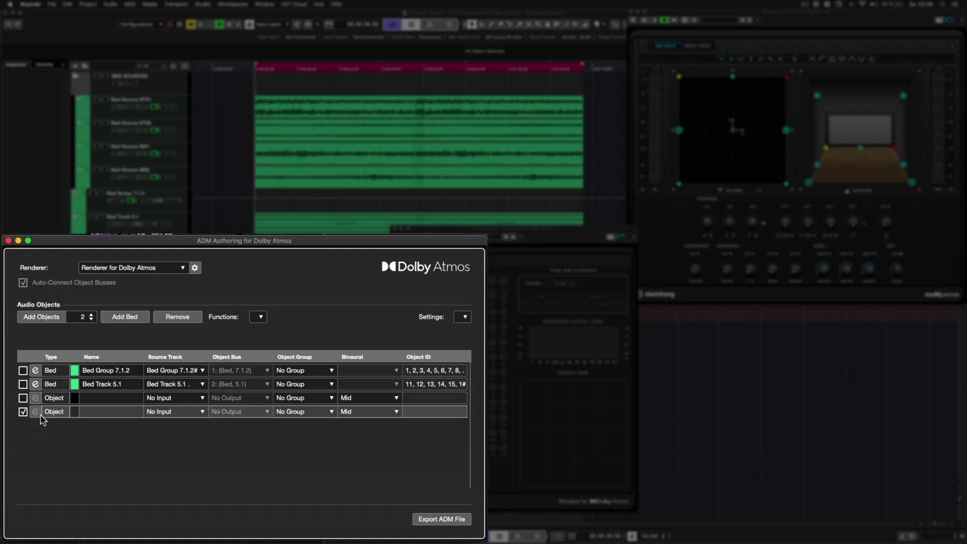
left_click(162, 398)
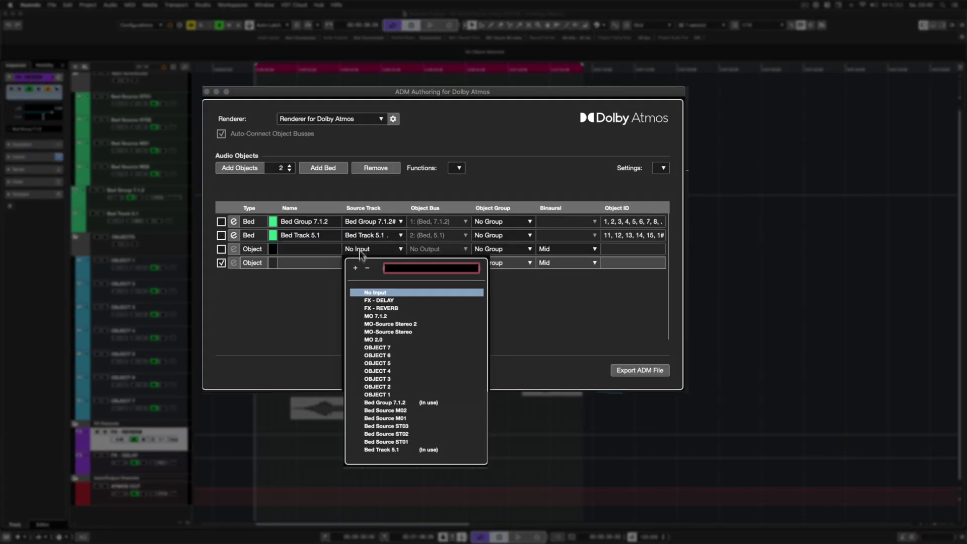
left_click(377, 396)
left_click(378, 271)
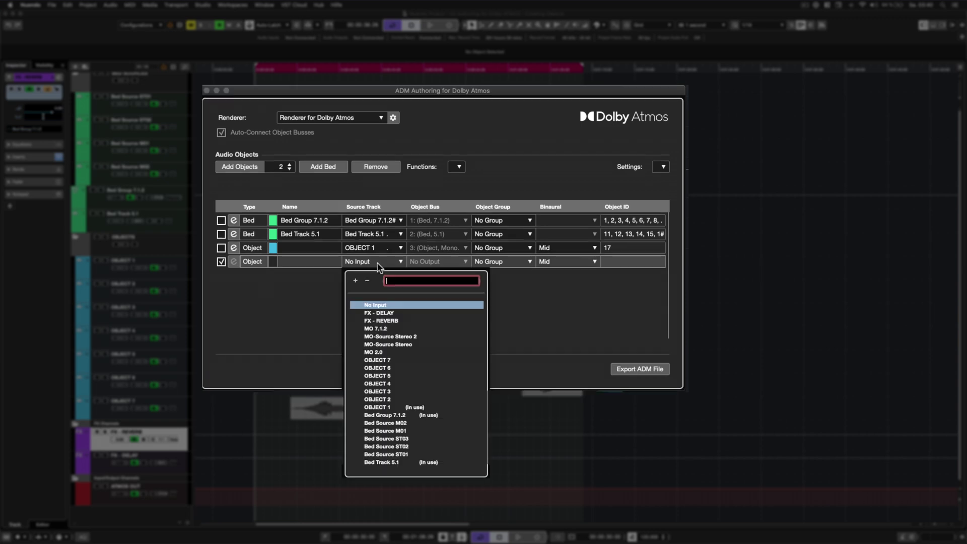
left_click(395, 398)
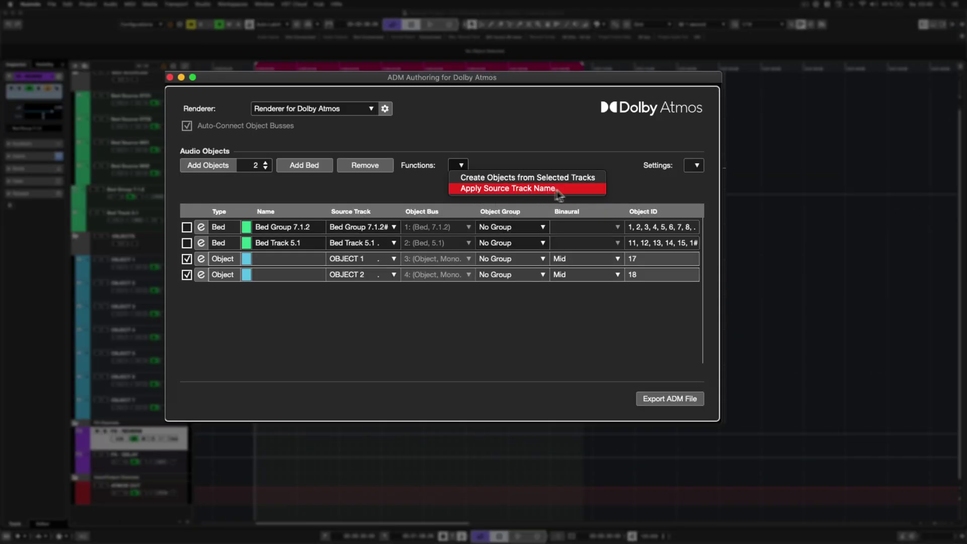
left_click(561, 191)
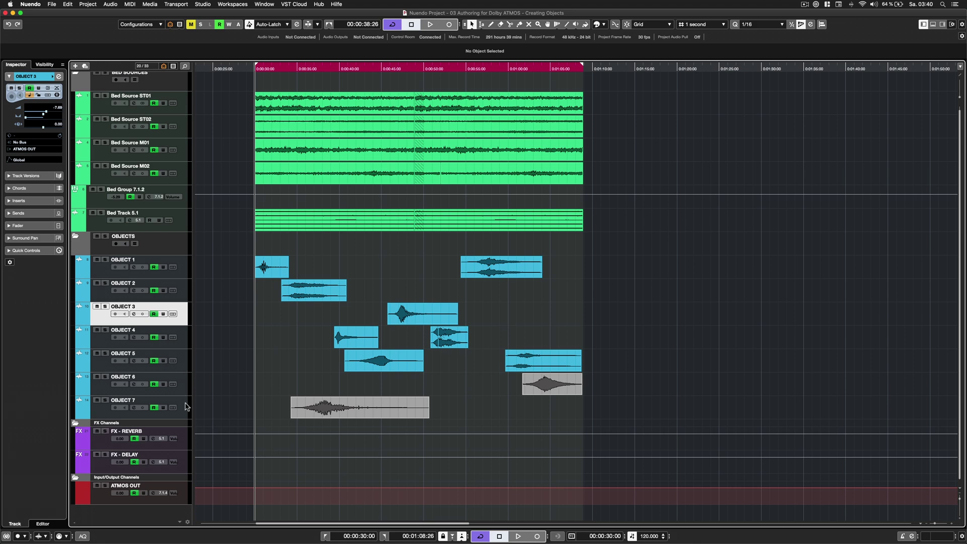
Extend the track selection from OBJECT 3 down to OBJECT 7.
left_click(187, 407, "shift")
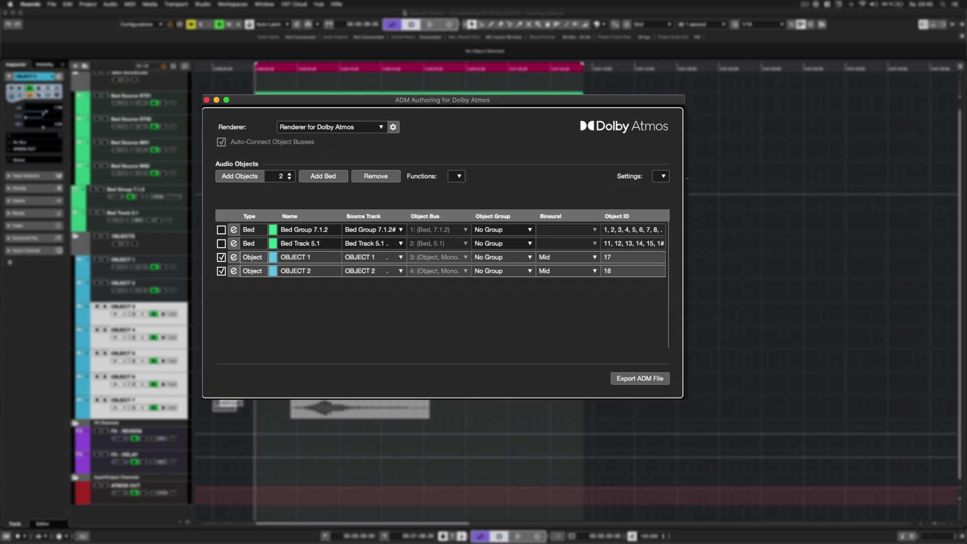
Create ADM objects for the selected OBJECT 3–7 tracks from the Functions menu.
left_click(459, 177)
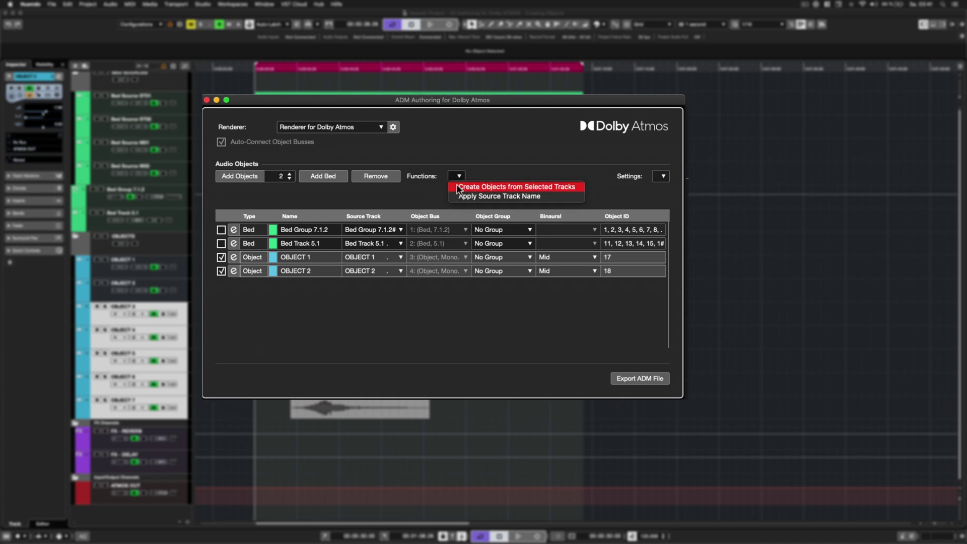
left_click(457, 189)
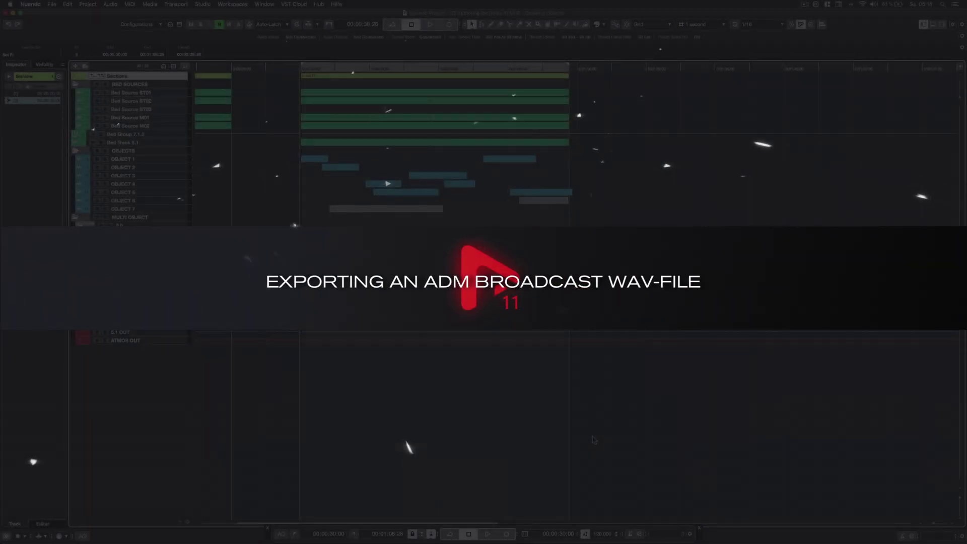
Enlarge track heights and export the ADM file as ADm Render.wav into Mixdown.
key("shift+h")
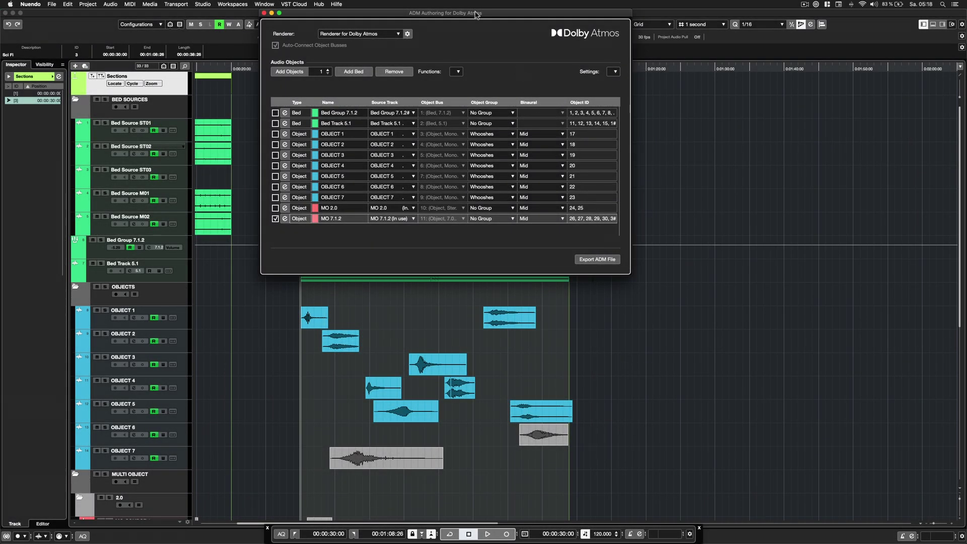
left_click_drag(475, 13, 506, 138)
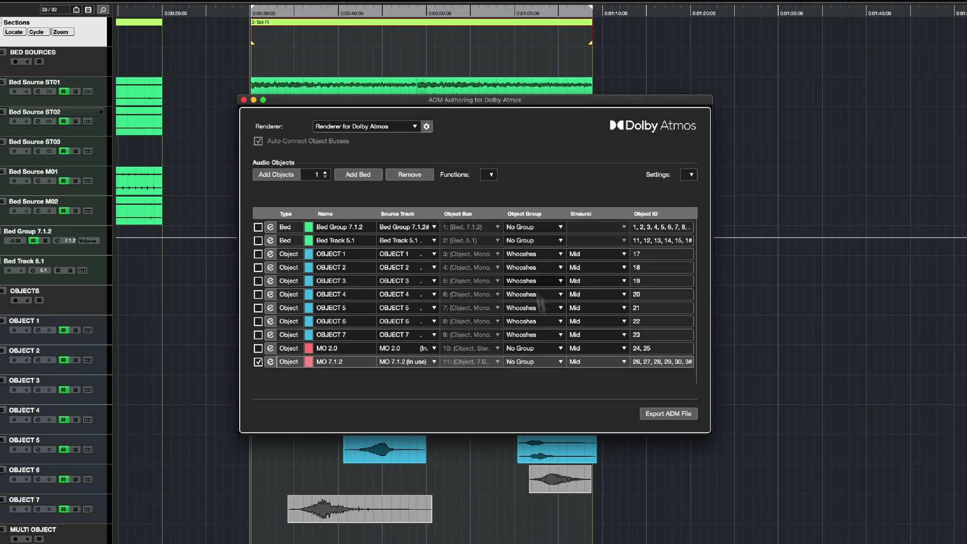
left_click(594, 362)
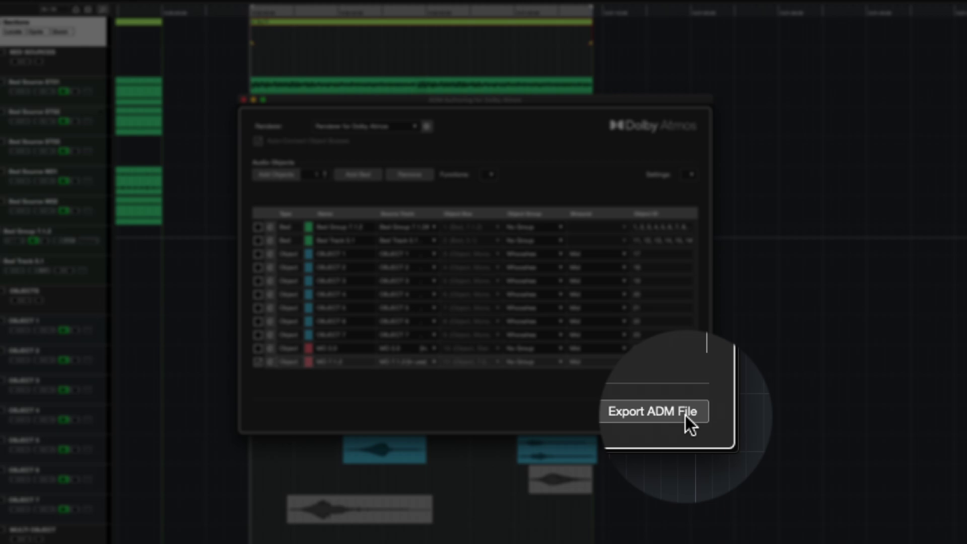
left_click(685, 415)
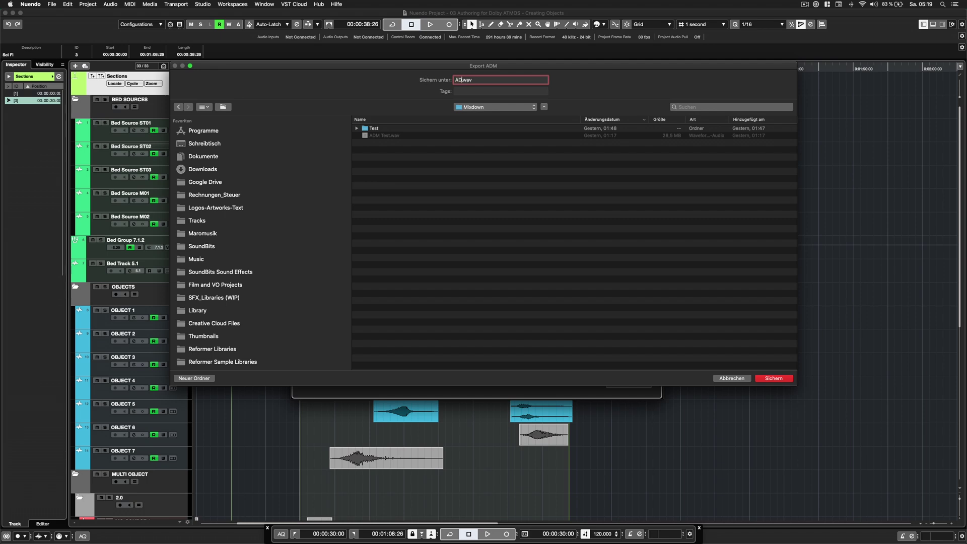
key("Return")
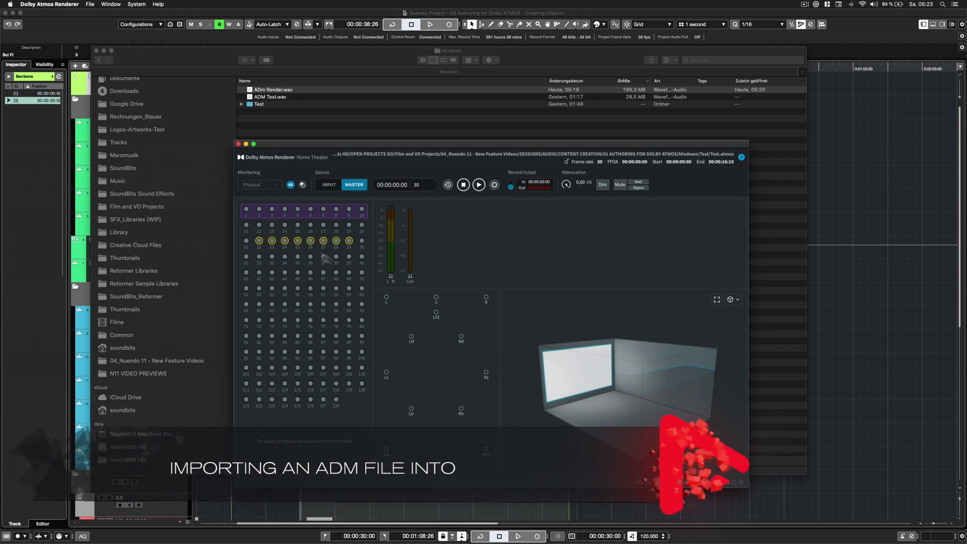
Load ADm Render.wav as the master file in the Dolby Atmos Renderer.
left_click(89, 4)
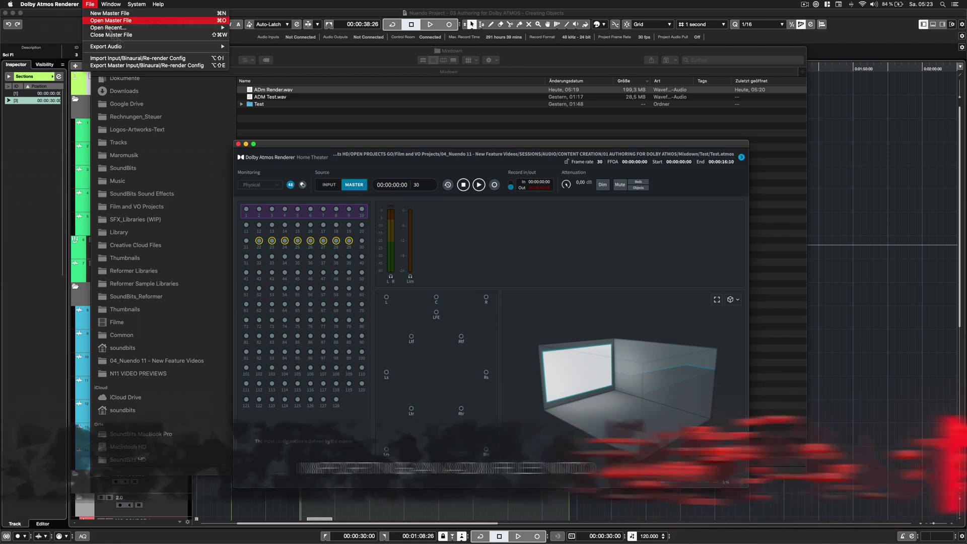
left_click(105, 20)
double_click(373, 178)
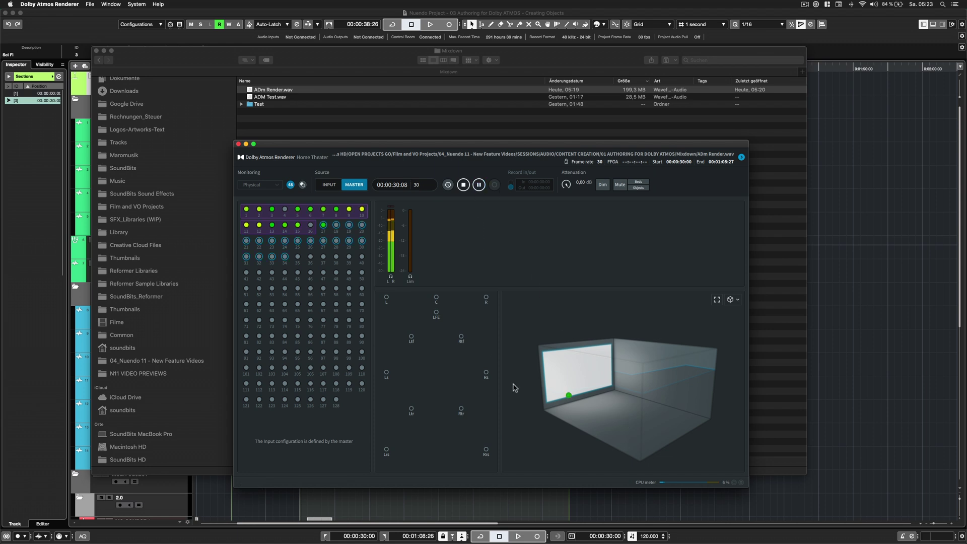
Orbit and enlarge the 3D room view to watch the objects move during playback.
left_click_drag(579, 432, 673, 429)
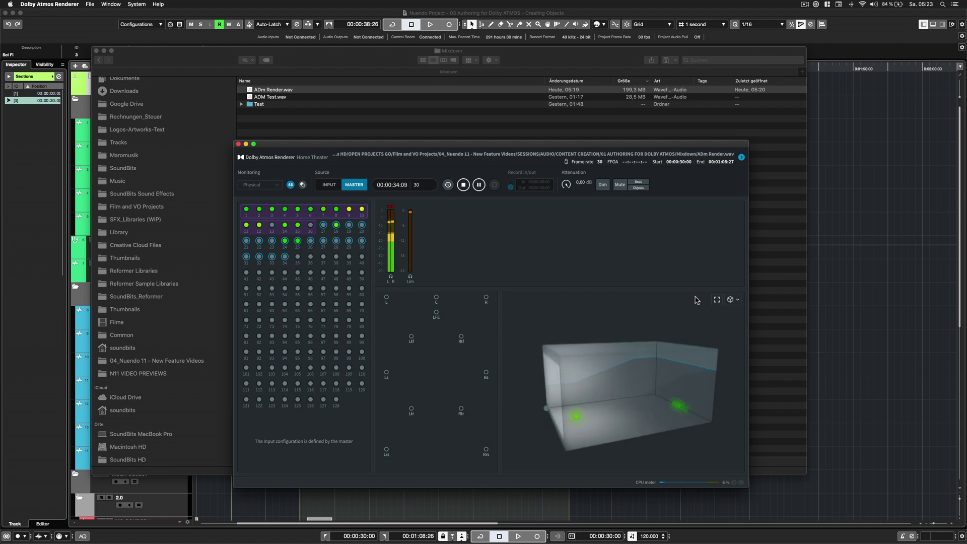
left_click(718, 299)
left_click_drag(524, 413, 600, 417)
left_click_drag(639, 443, 601, 466)
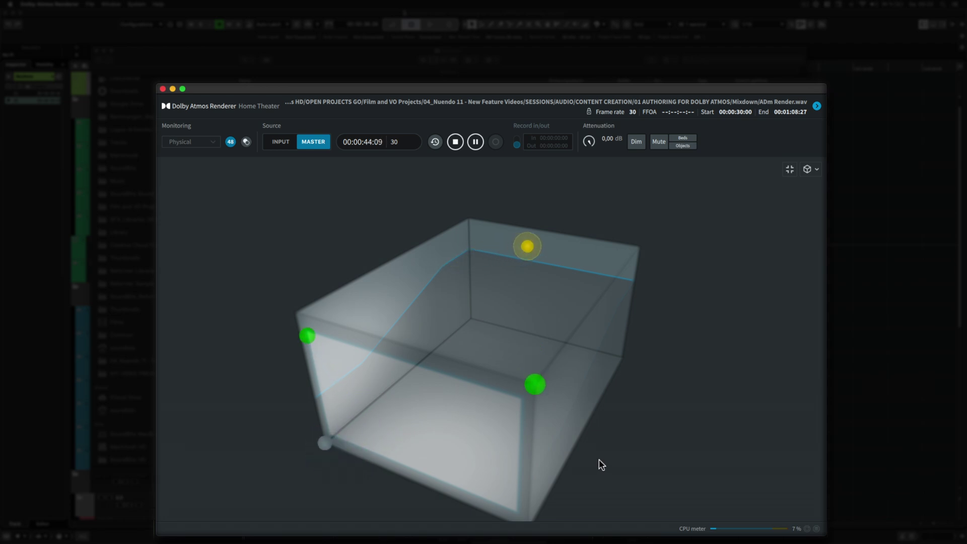
left_click_drag(536, 449, 665, 422)
double_click(665, 422)
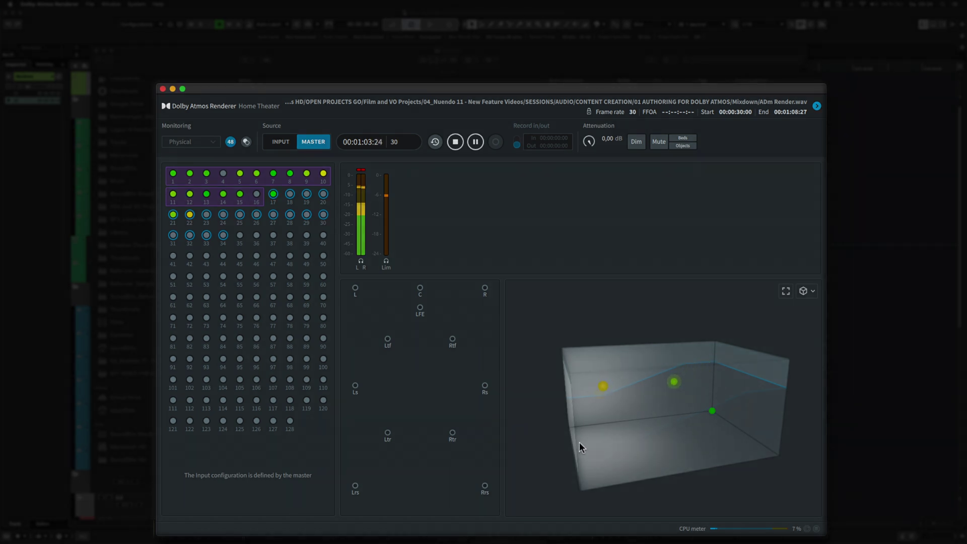
left_click_drag(579, 443, 611, 462)
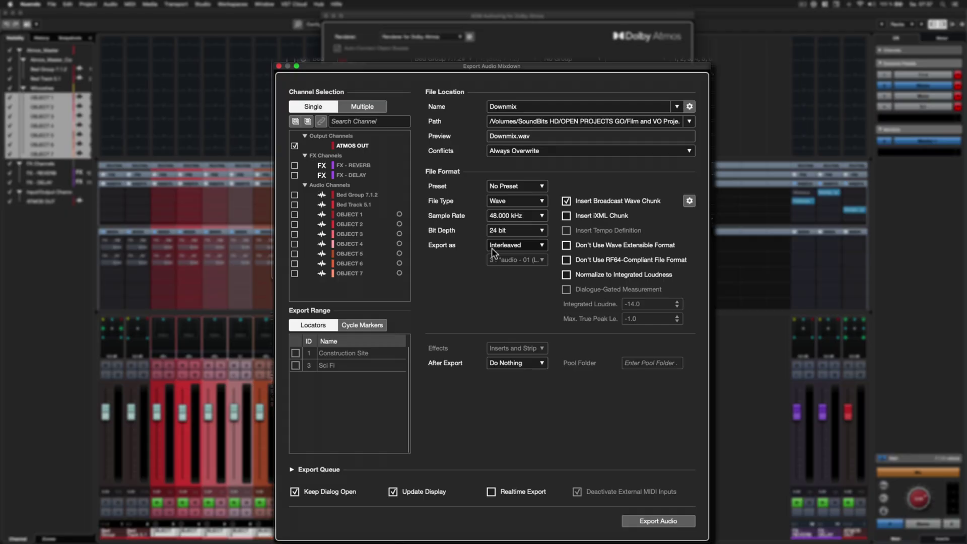
Export the downmix as split channels named '1 : audio_L.wav', and show the downmix format list.
left_click(492, 247)
left_click(492, 264)
left_click(504, 260)
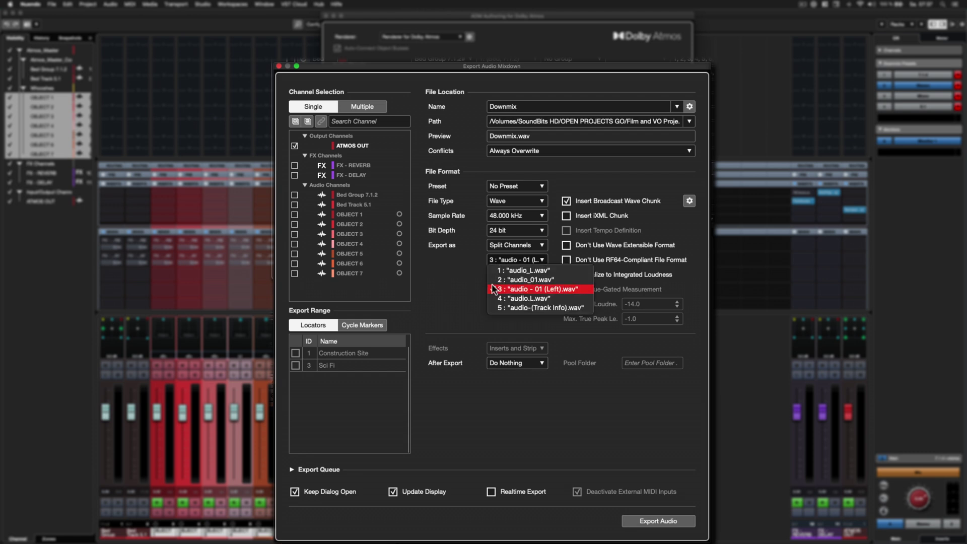
left_click(505, 273)
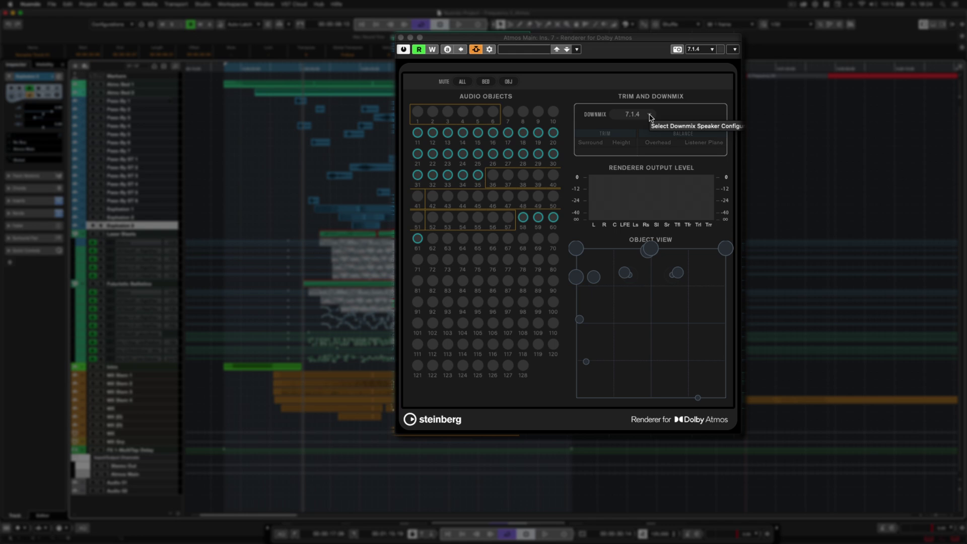
left_click(650, 116)
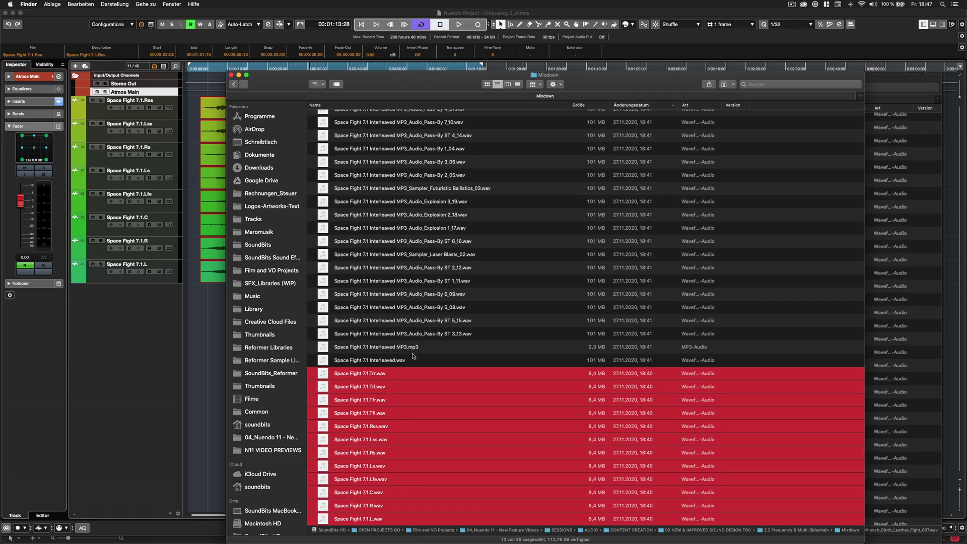
Trash the four height-channel files Trr, Trl, Tfr and Tfl, then return to Nuendo.
left_click(413, 356)
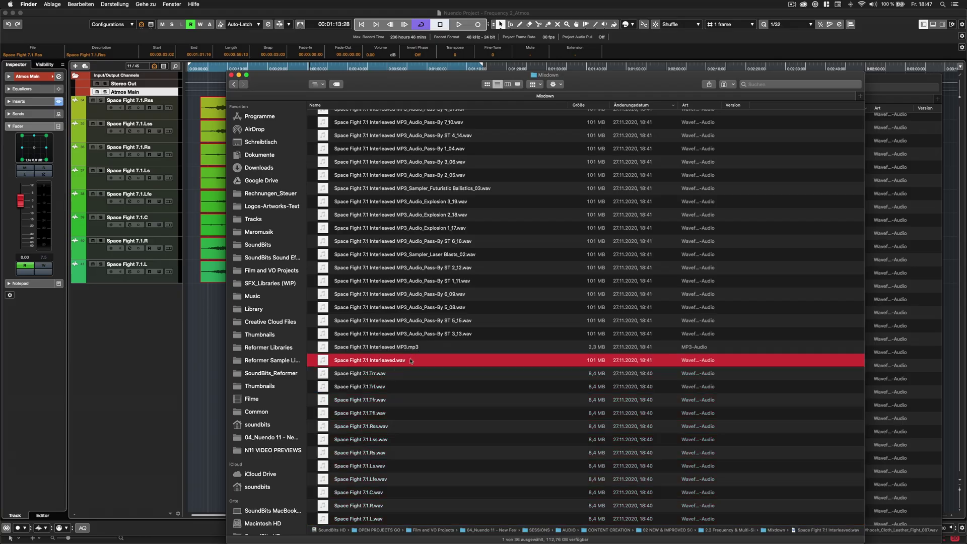
left_click(396, 373)
left_click(387, 413, "shift")
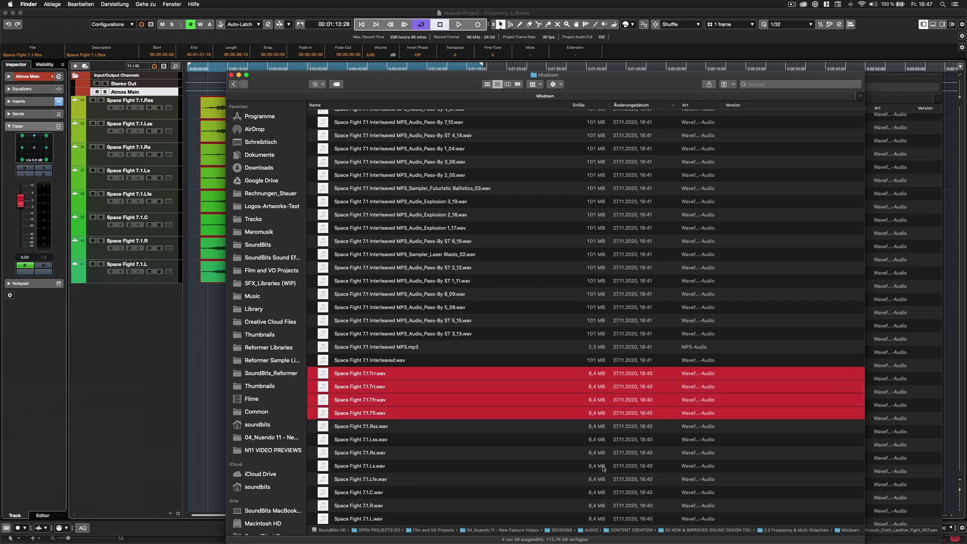
key("super+BackSpace")
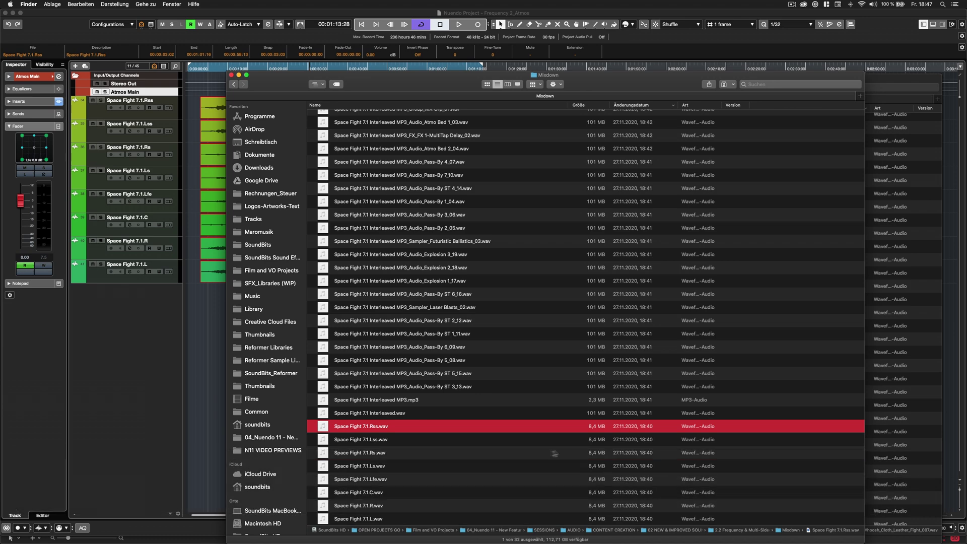
left_click(140, 354)
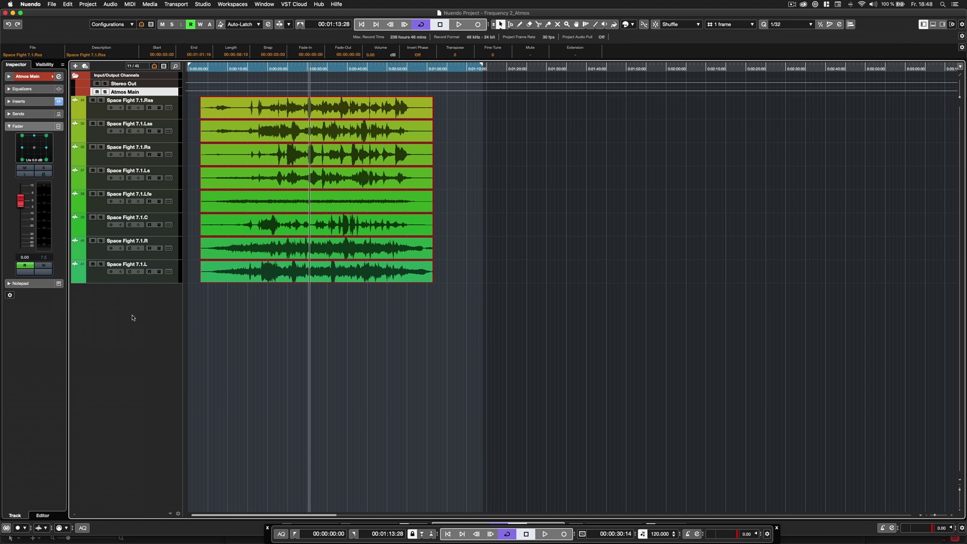
Convert the selected Space Fight 7.1 mono tracks into one track with 7.1 destination format.
left_click(136, 282)
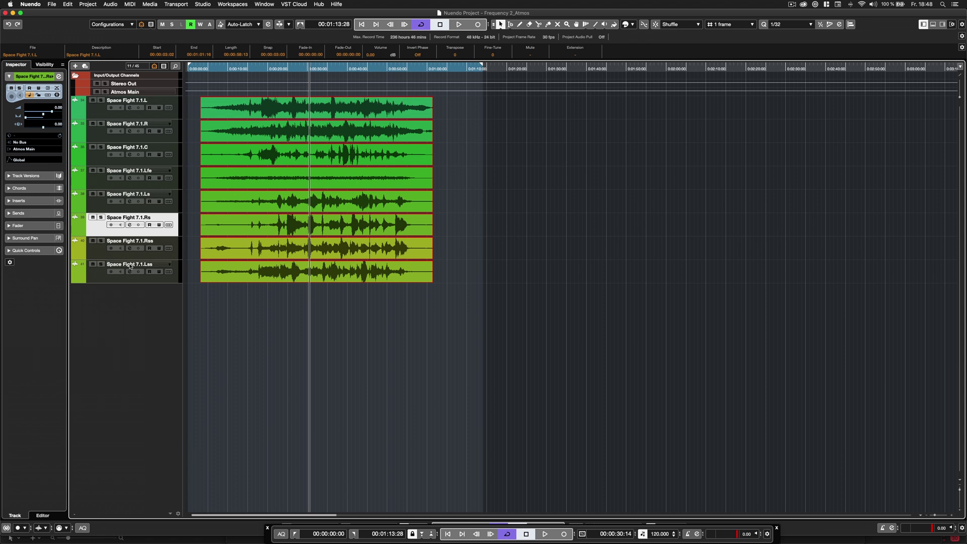
left_click(90, 5)
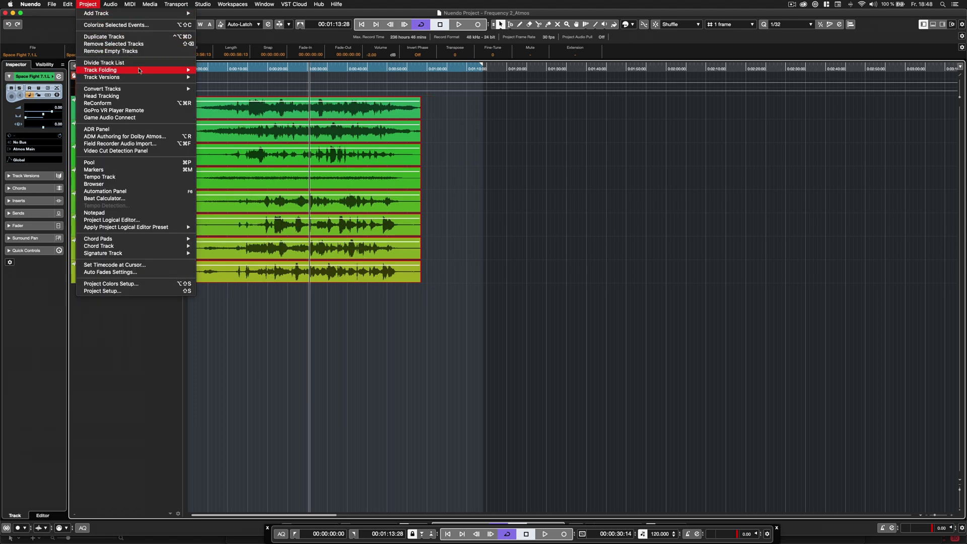
mouse_move(152, 88)
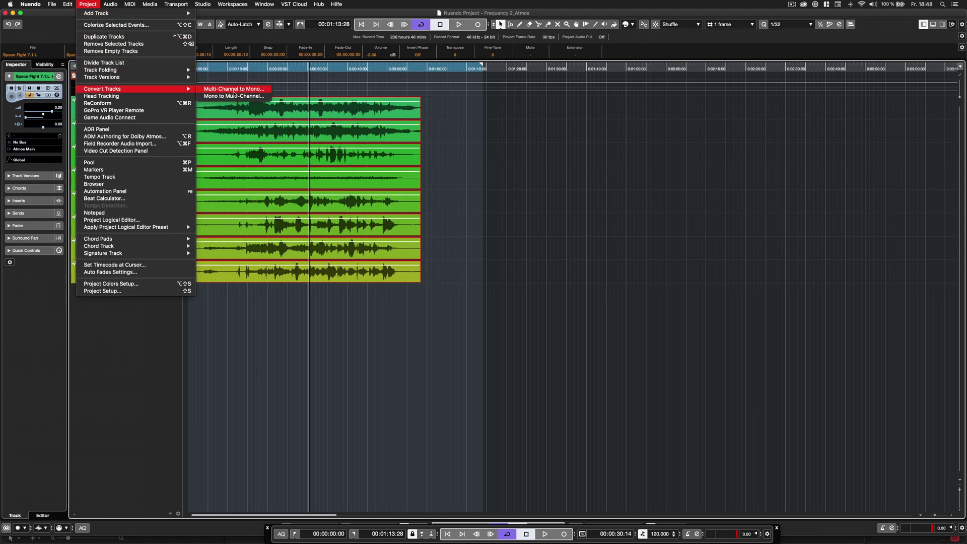
left_click(234, 95)
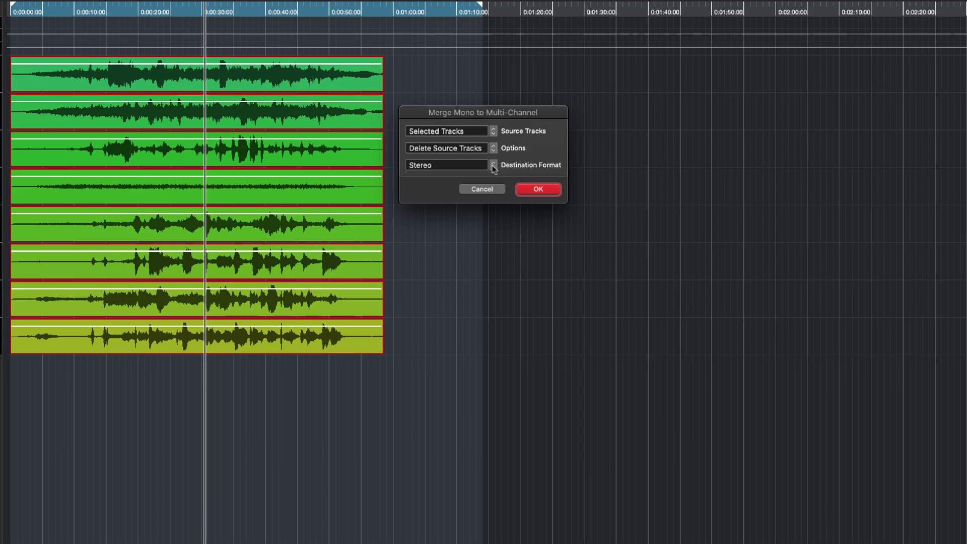
left_click(496, 170)
left_click(438, 224)
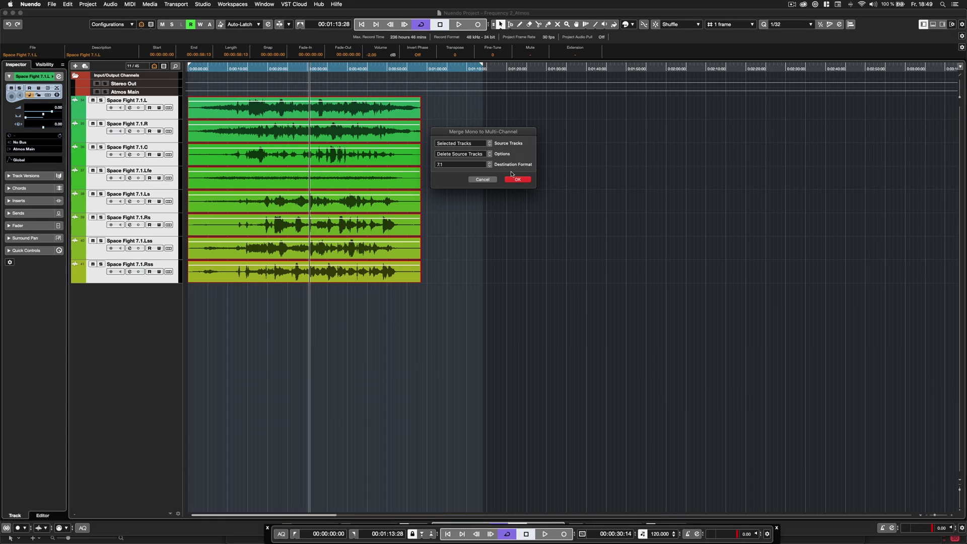
left_click(515, 179)
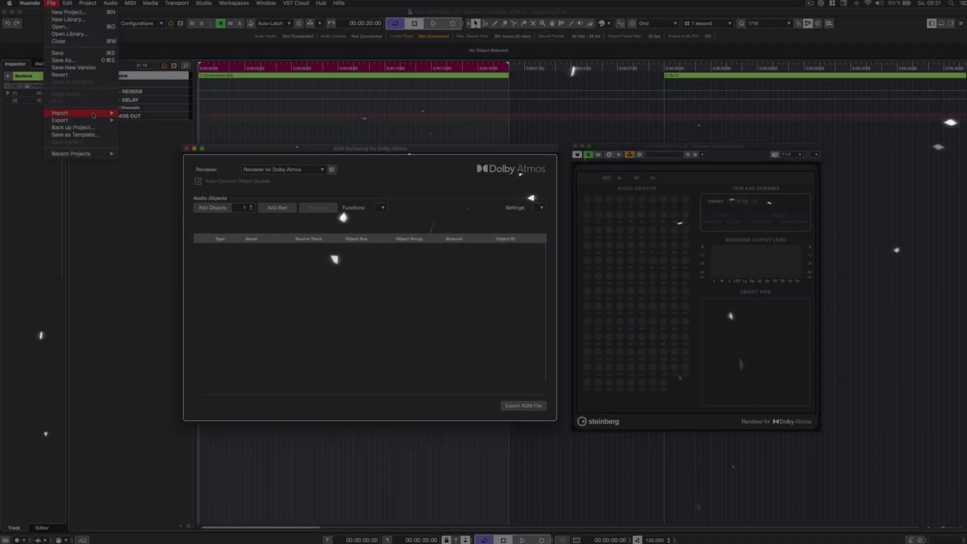
Import ADM to Nuendo.wav as ADM with every track selected and all media files included.
mouse_move(93, 115)
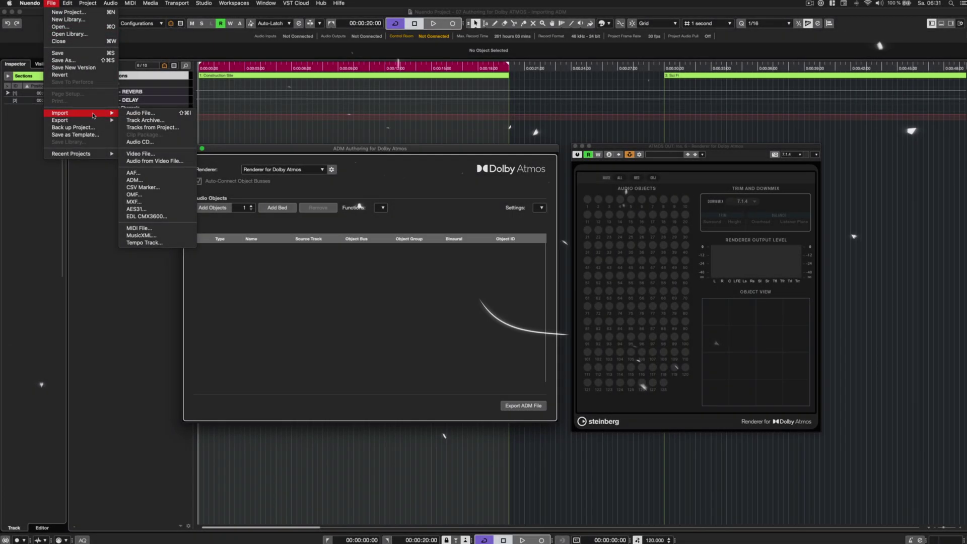
left_click(184, 181)
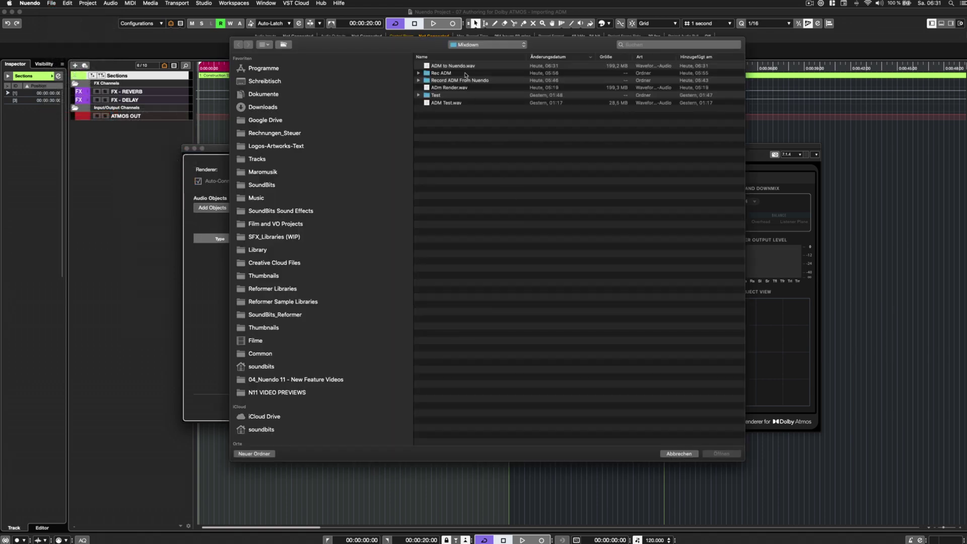
left_click(461, 67)
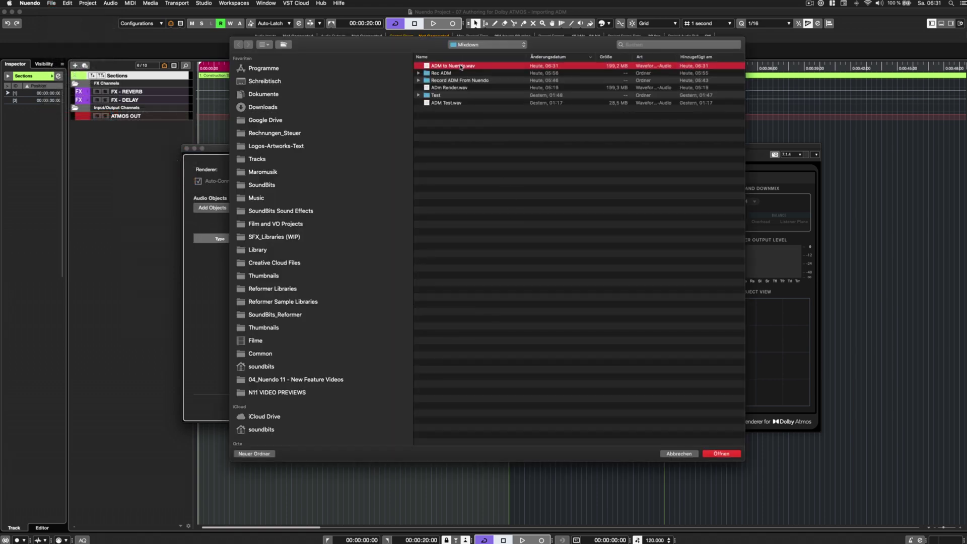
left_click(720, 454)
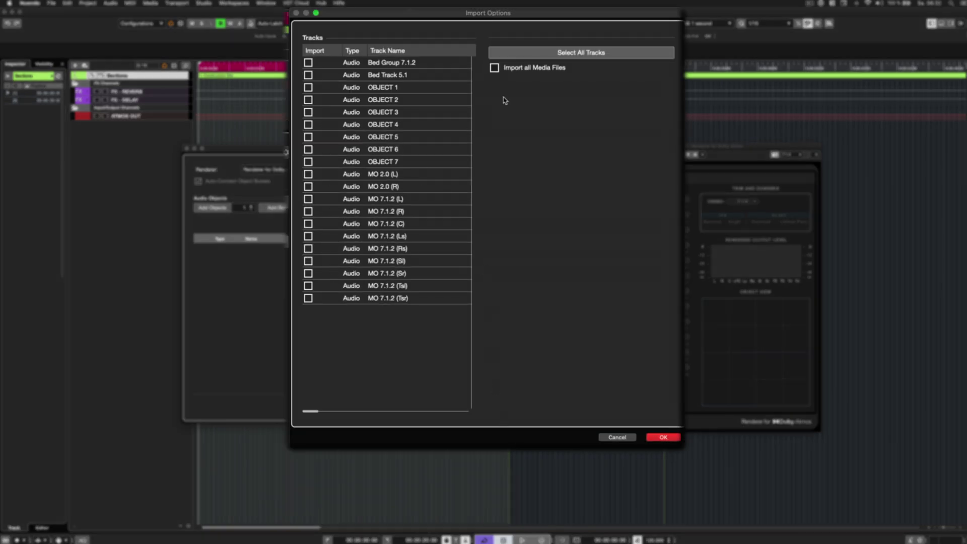
left_click(585, 53)
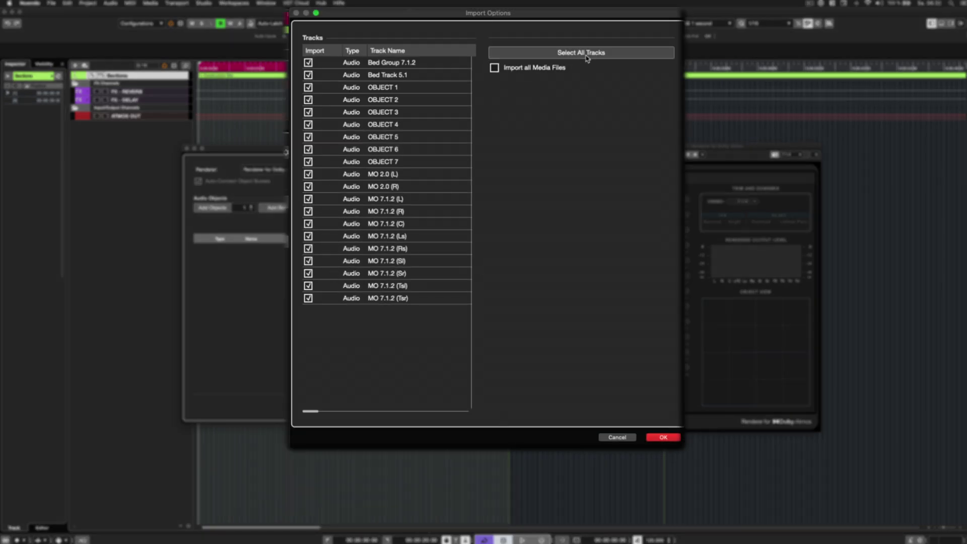
left_click(495, 68)
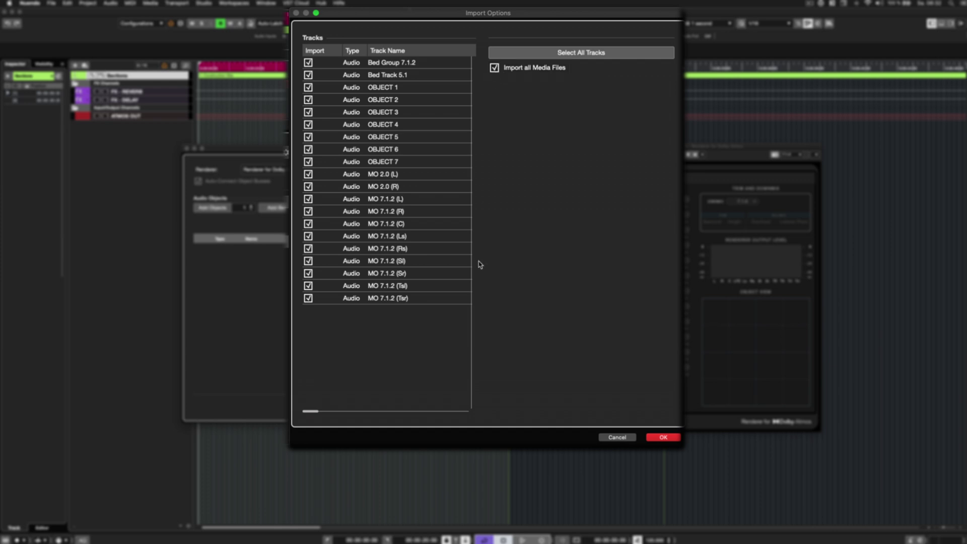
left_click(664, 437)
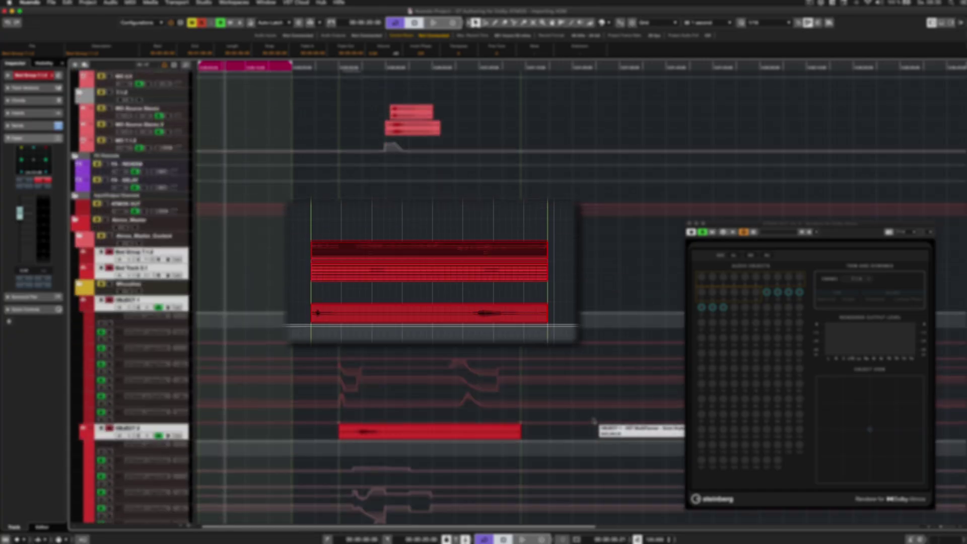
scroll(597, 423, "down", 10)
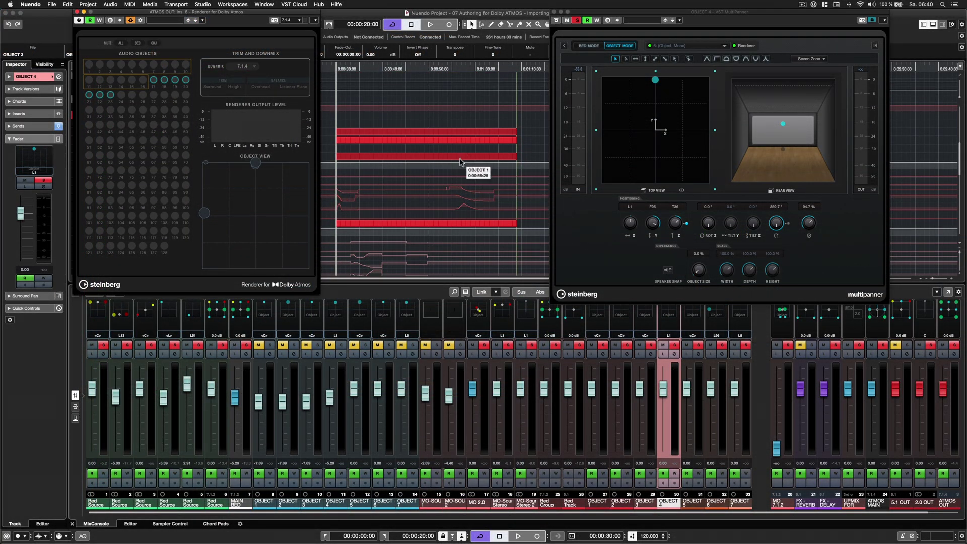
Check the MultiPanner settings of Bed Group 7.1.2, the Whooshes folder and an object track.
left_click(408, 133)
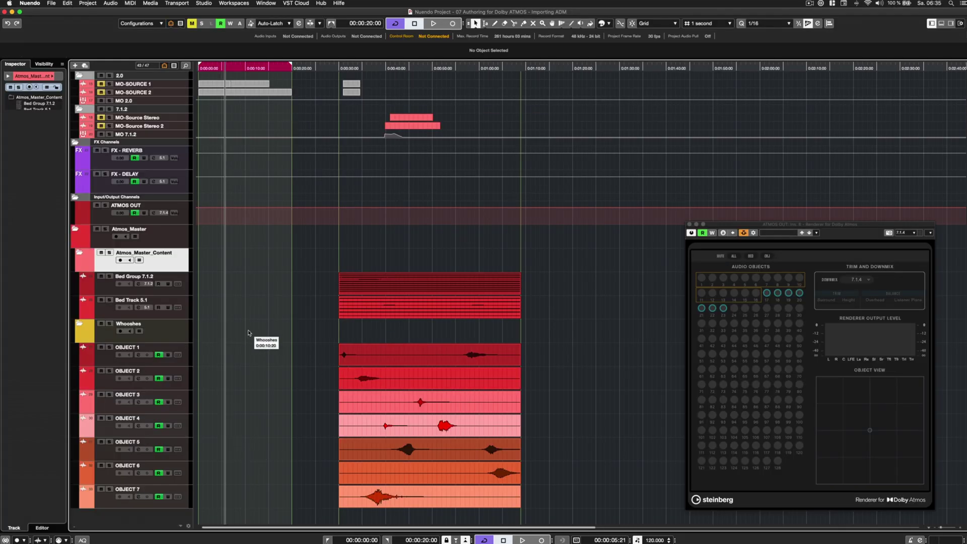
left_click(176, 334)
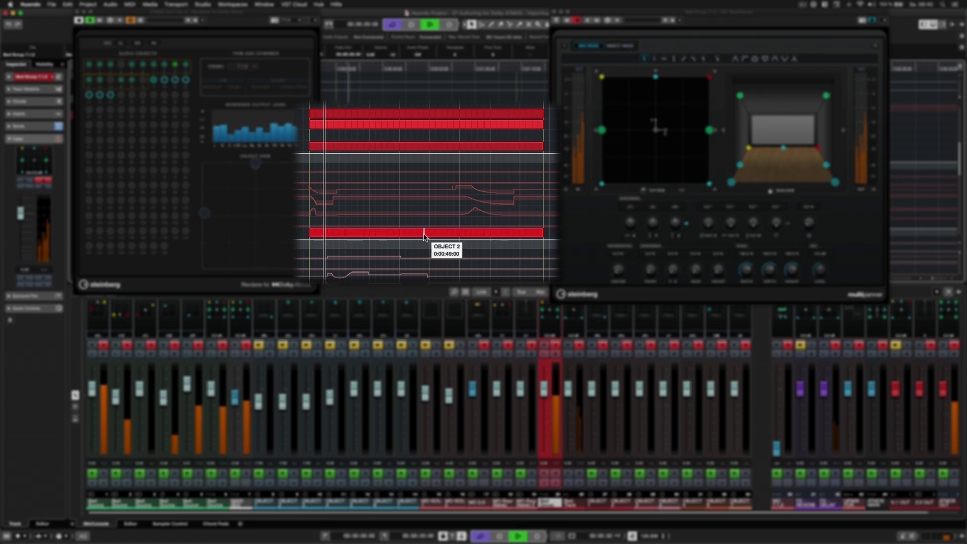
left_click(424, 235)
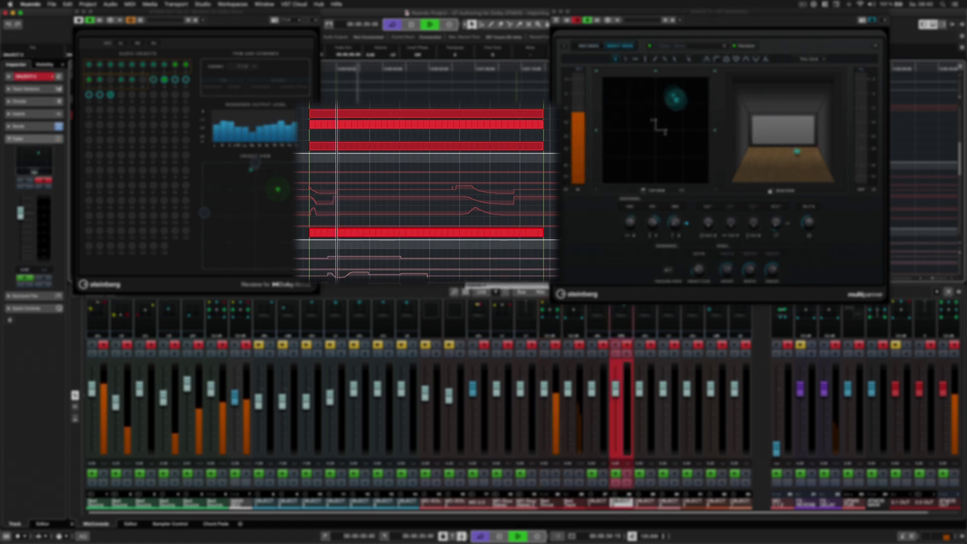